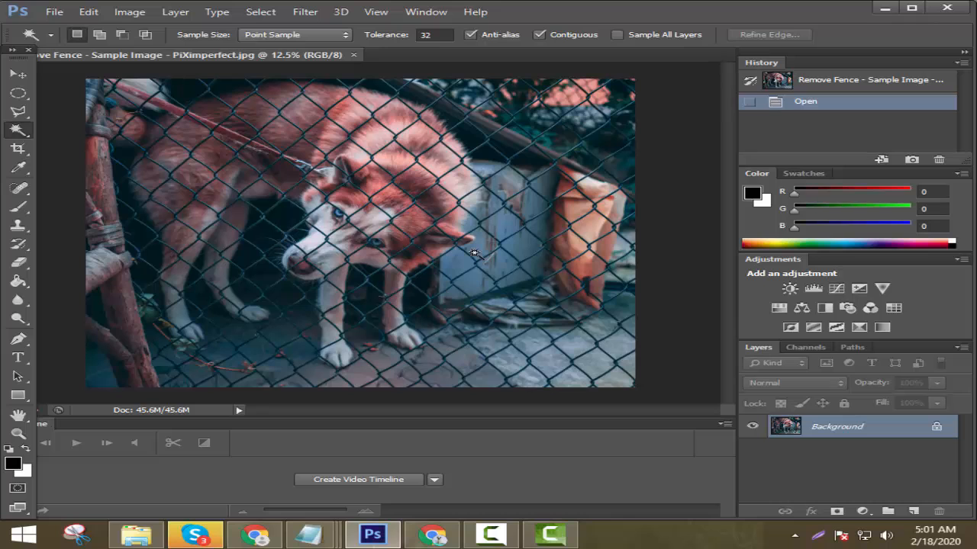
Add a new empty layer above the Background and activate the Brush tool
{"action": "scroll", "coordinate": [474, 252], "scroll_direction": "down", "scroll_amount": 2}
{"action": "left_click", "coordinate": [915, 511]}
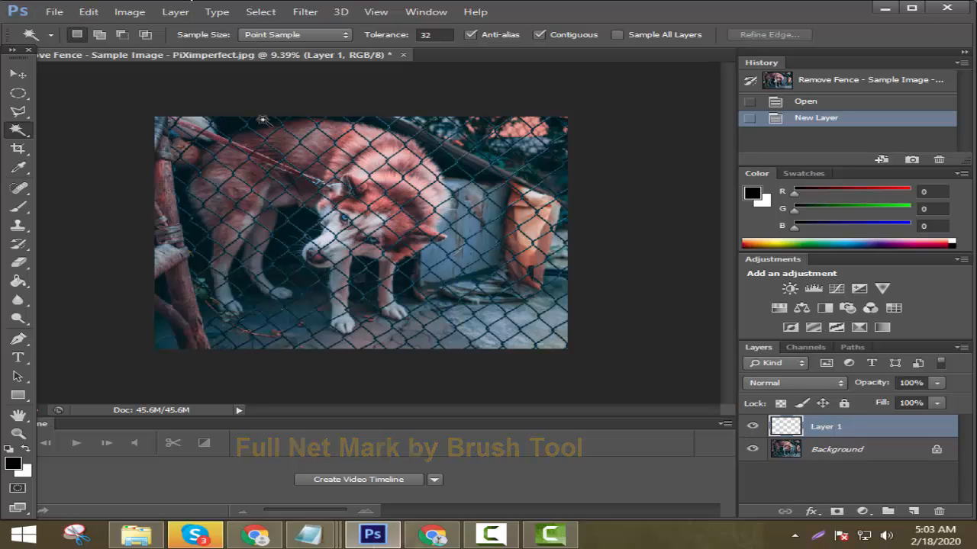
{"action": "right_click", "coordinate": [19, 207]}
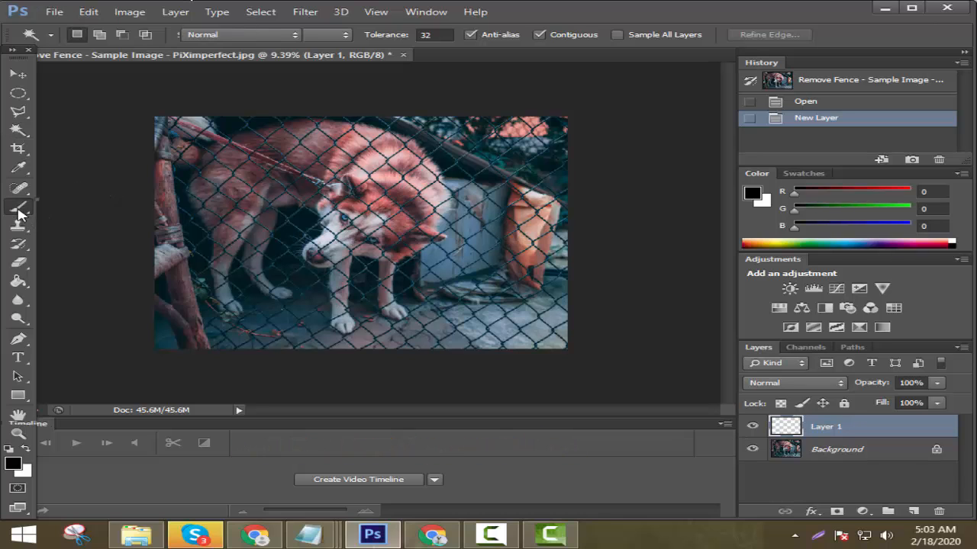
{"action": "left_click", "coordinate": [106, 206]}
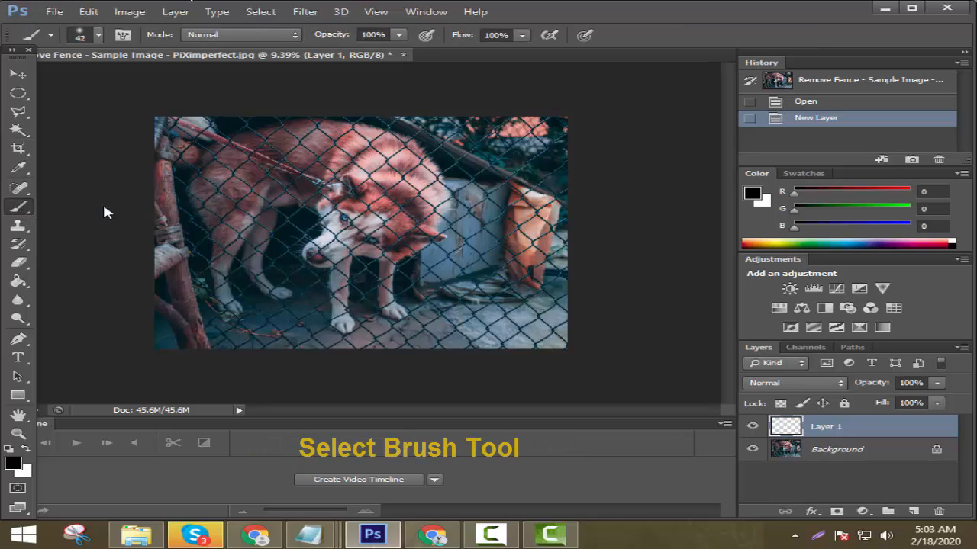
Choose a hard round 30 px brush tip with 100% hardness and collapse the brush settings
{"action": "left_click", "coordinate": [96, 35]}
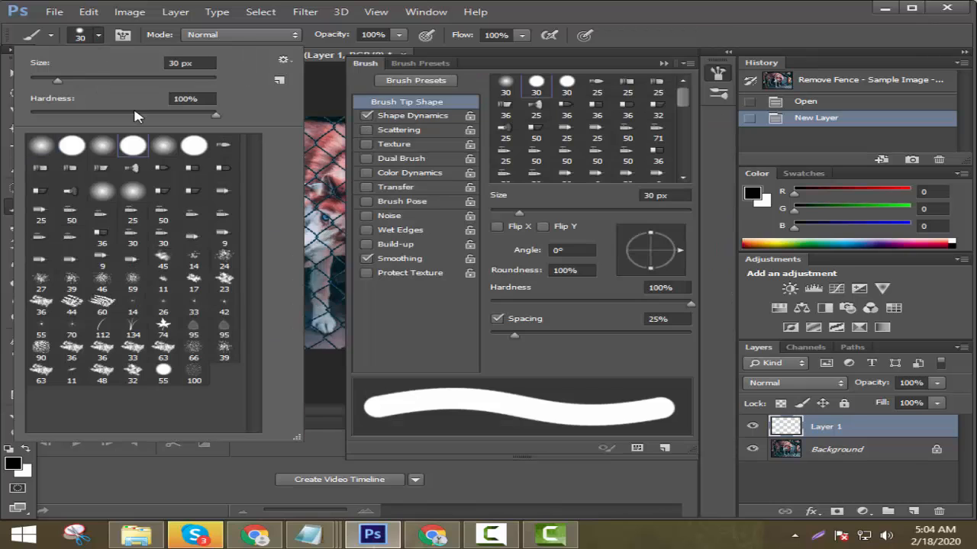
{"action": "left_click", "coordinate": [73, 147]}
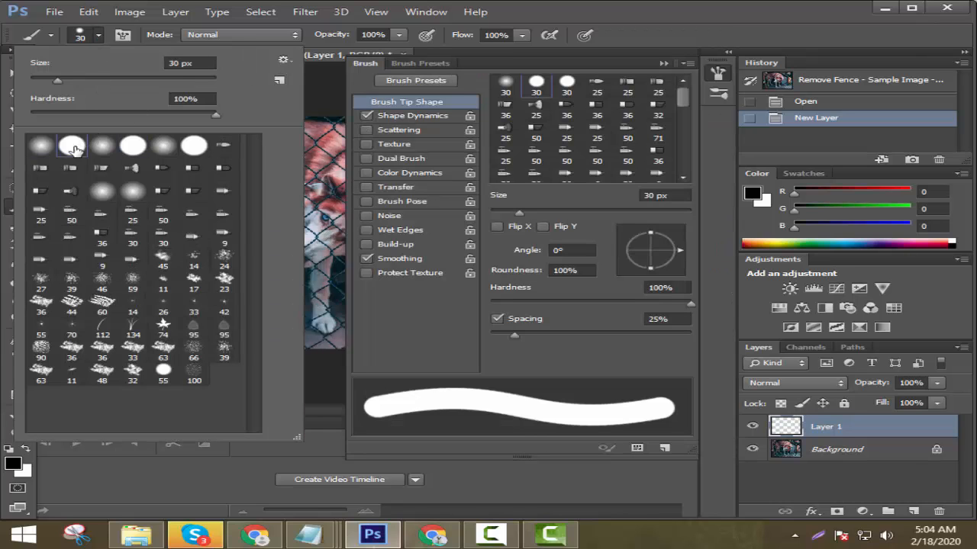
{"action": "left_click", "coordinate": [142, 152]}
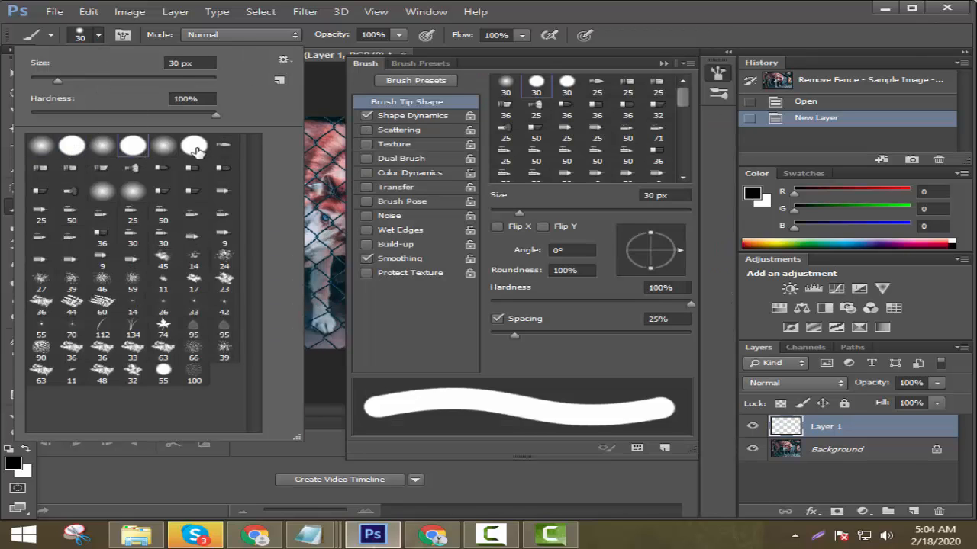
{"action": "left_click", "coordinate": [727, 53]}
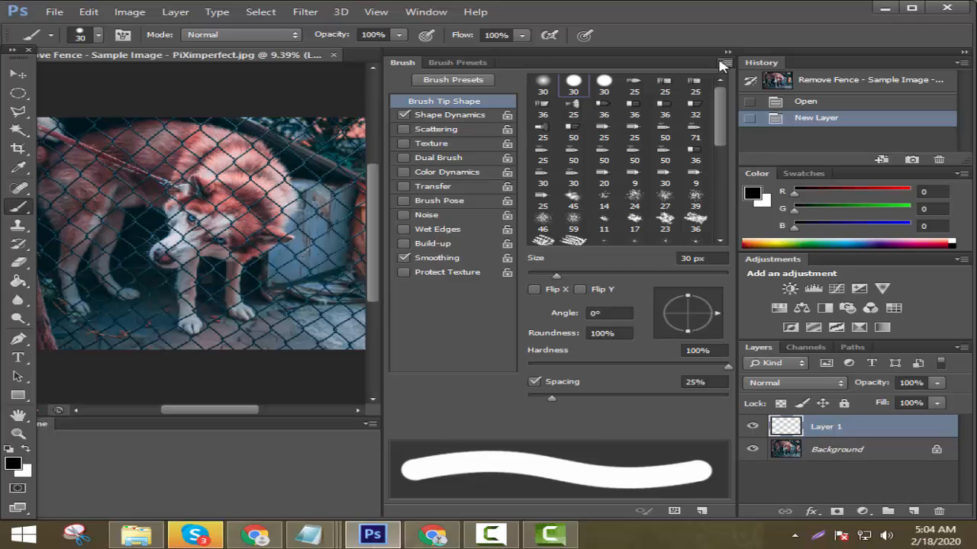
{"action": "left_click", "coordinate": [722, 59]}
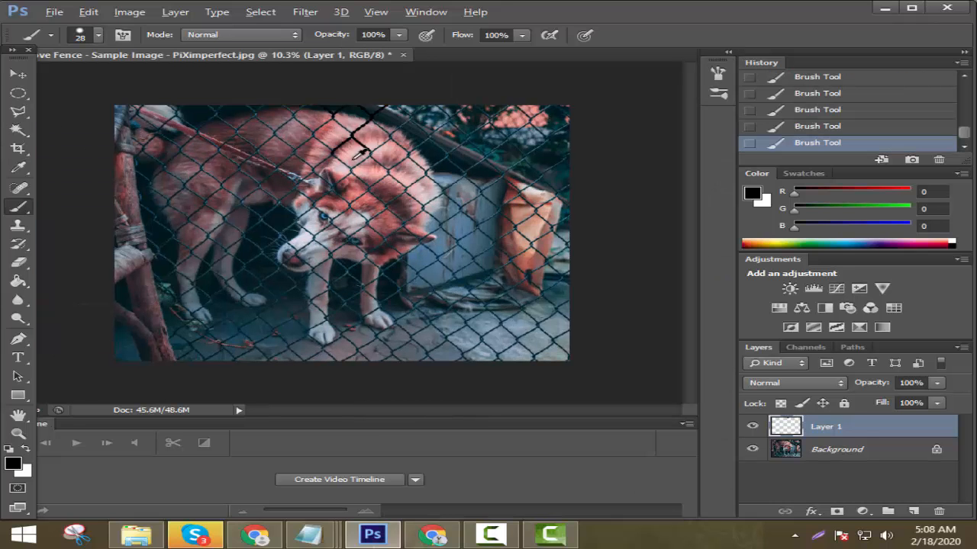
Set the brush size to 25 px and sample a foreground colour at the fence wire's upper end
{"action": "scroll", "coordinate": [393, 100], "scroll_direction": "up", "scroll_amount": 8}
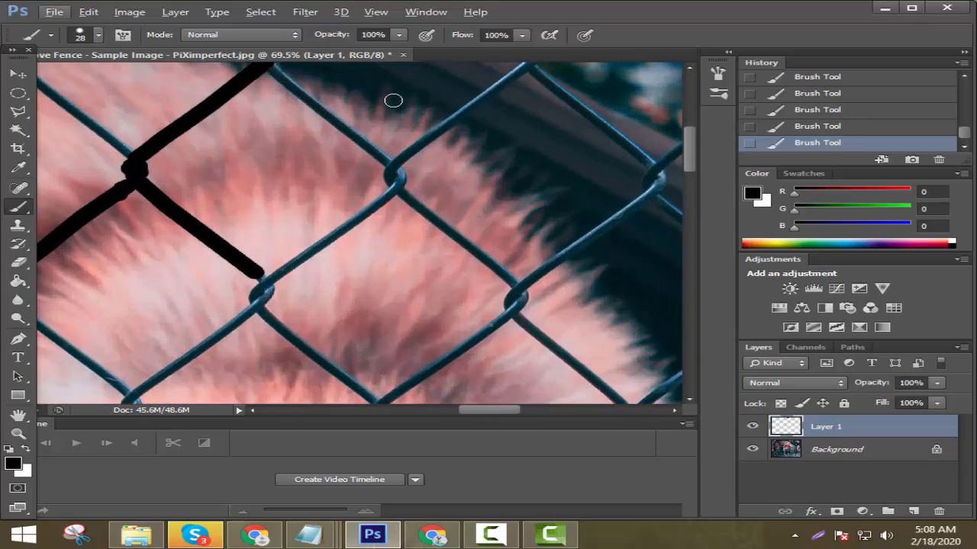
{"action": "scroll", "coordinate": [393, 100], "scroll_direction": "up", "scroll_amount": 5}
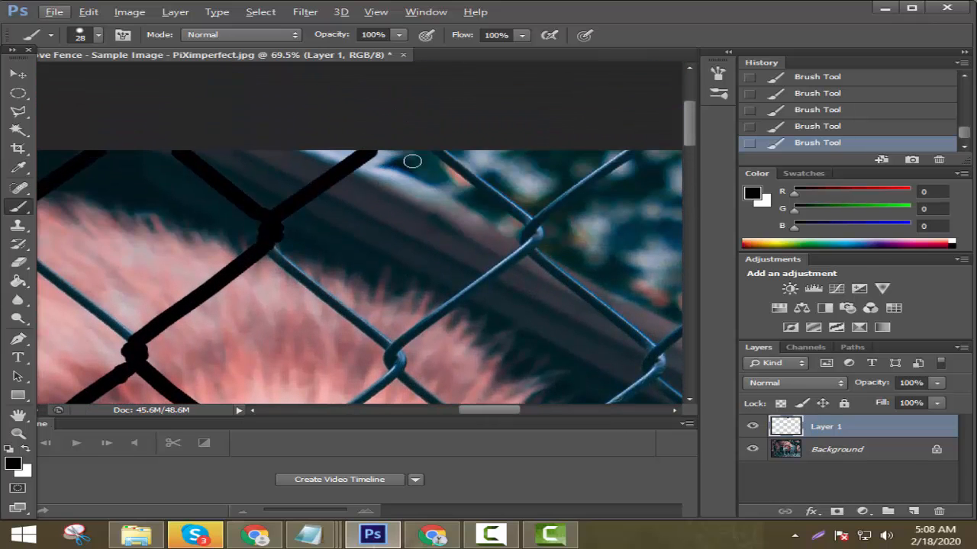
{"action": "right_click", "coordinate": [439, 153]}
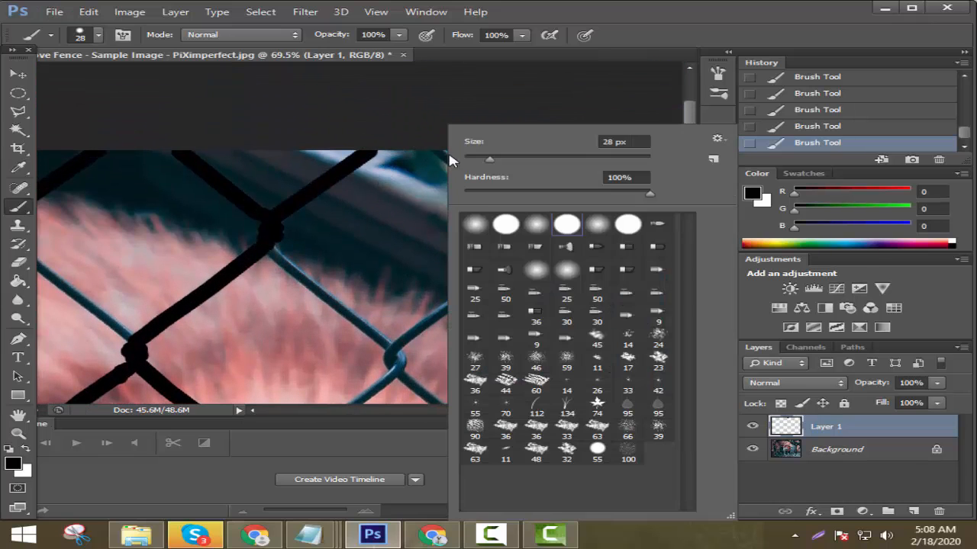
{"action": "left_click_drag", "start_coordinate": [493, 160], "coordinate": [478, 160]}
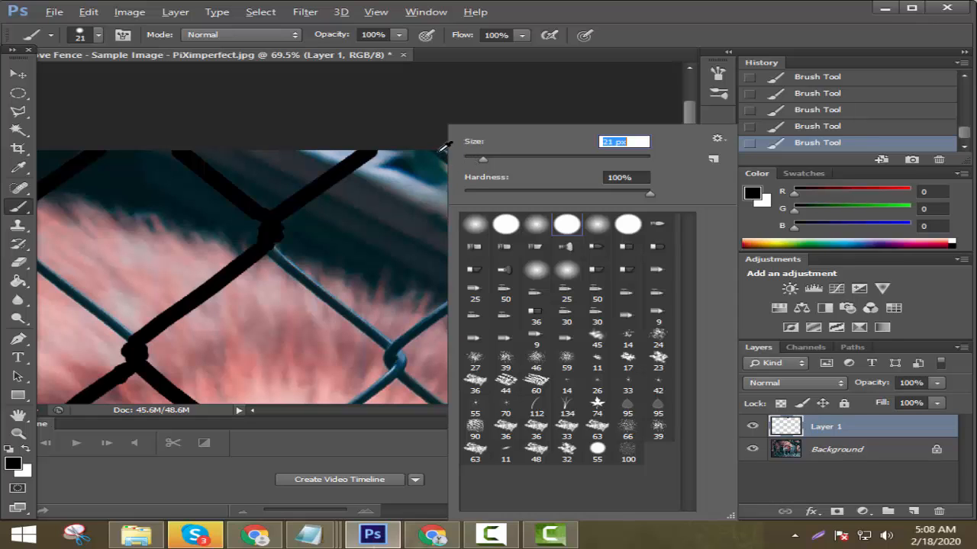
{"action": "key", "text": "alt"}
{"action": "left_click", "coordinate": [441, 154]}
{"action": "left_click", "coordinate": [446, 147], "text": "alt"}
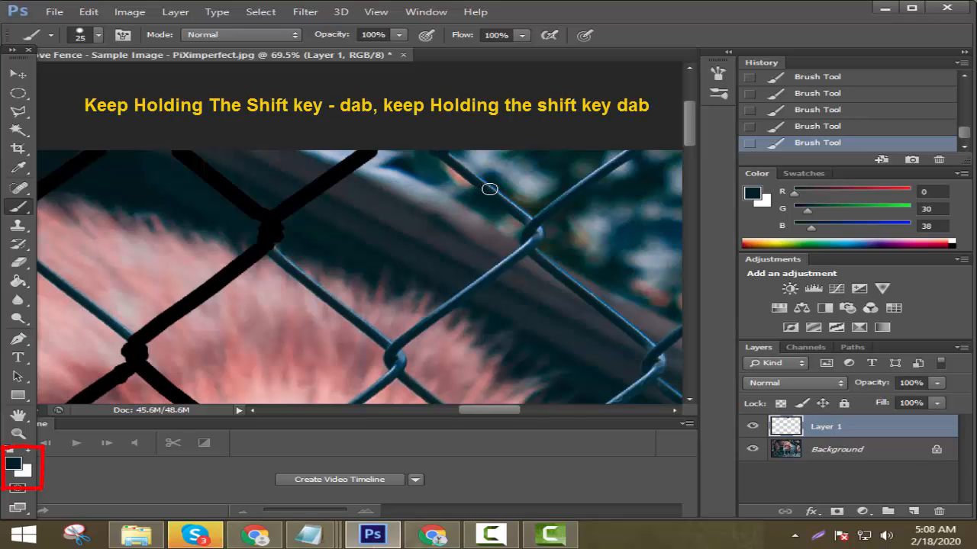
Set the foreground colour to pure black
{"action": "left_click", "coordinate": [13, 464]}
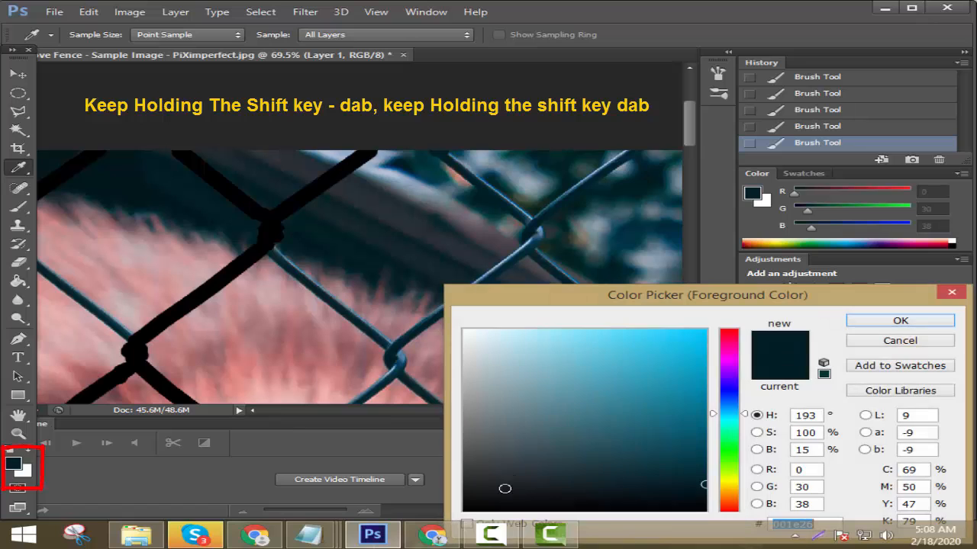
{"action": "left_click", "coordinate": [473, 510]}
{"action": "left_click", "coordinate": [899, 321]}
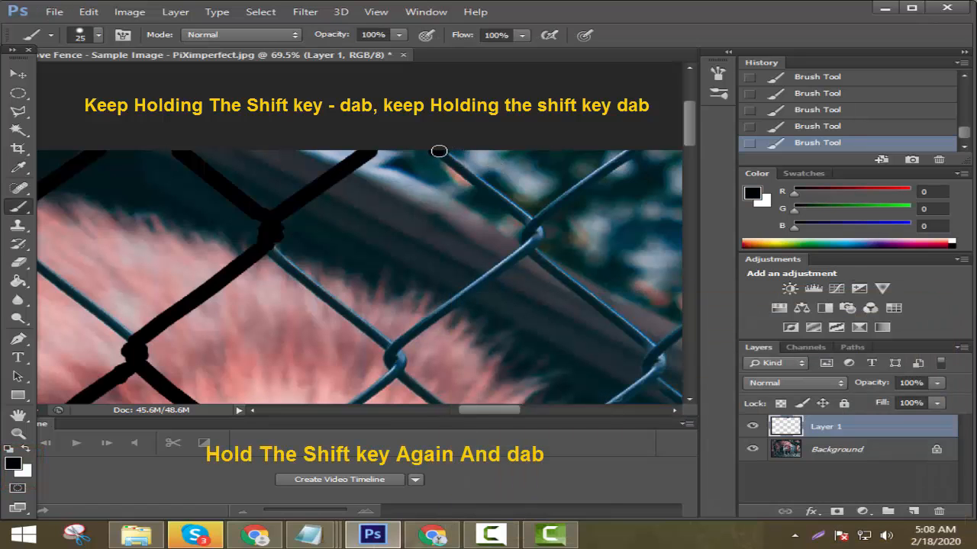
Paint straight black strokes over the fence wires that meet at the knot near the photo's upper edge, right of the painted mesh
{"action": "left_click", "coordinate": [488, 190], "text": "shift"}
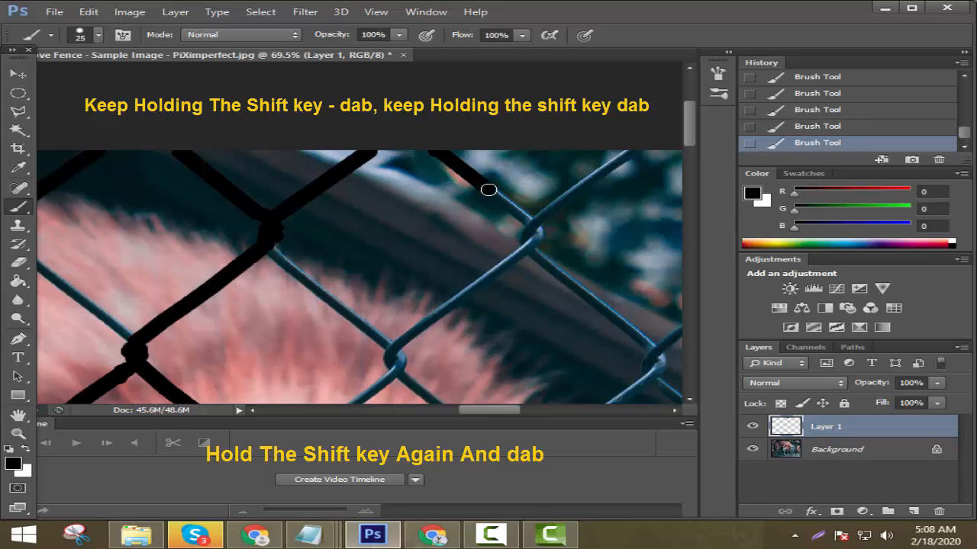
{"action": "left_click", "coordinate": [531, 223], "text": "shift"}
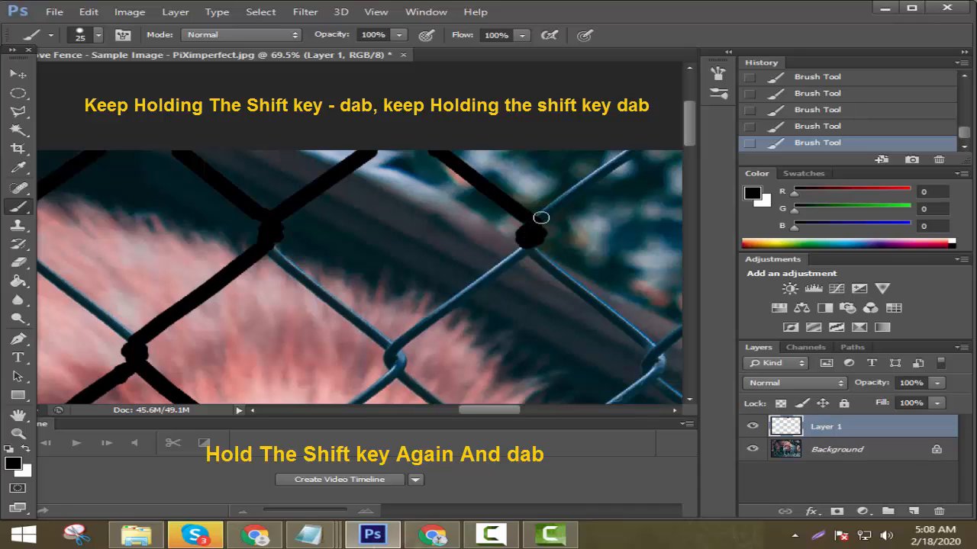
{"action": "left_click", "coordinate": [577, 189], "text": "shift"}
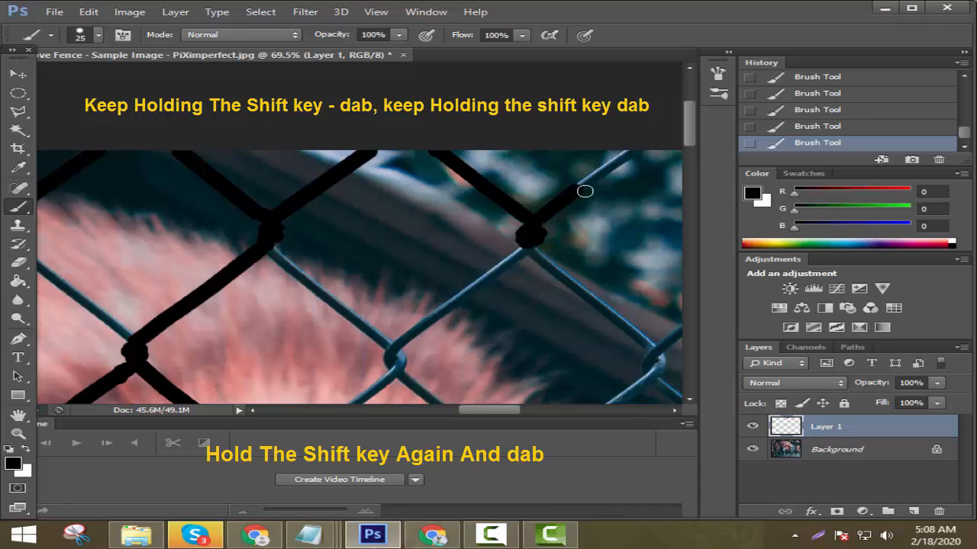
{"action": "left_click", "coordinate": [631, 152], "text": "shift"}
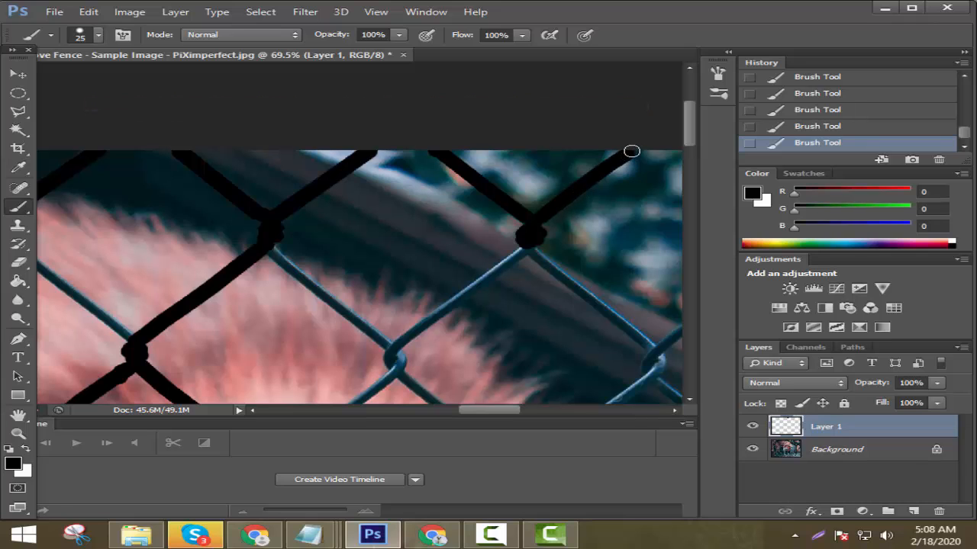
Paint the wire running from that upper knot down-left to the next knot over the dog's back
{"action": "scroll", "coordinate": [536, 218], "scroll_direction": "down", "scroll_amount": 2}
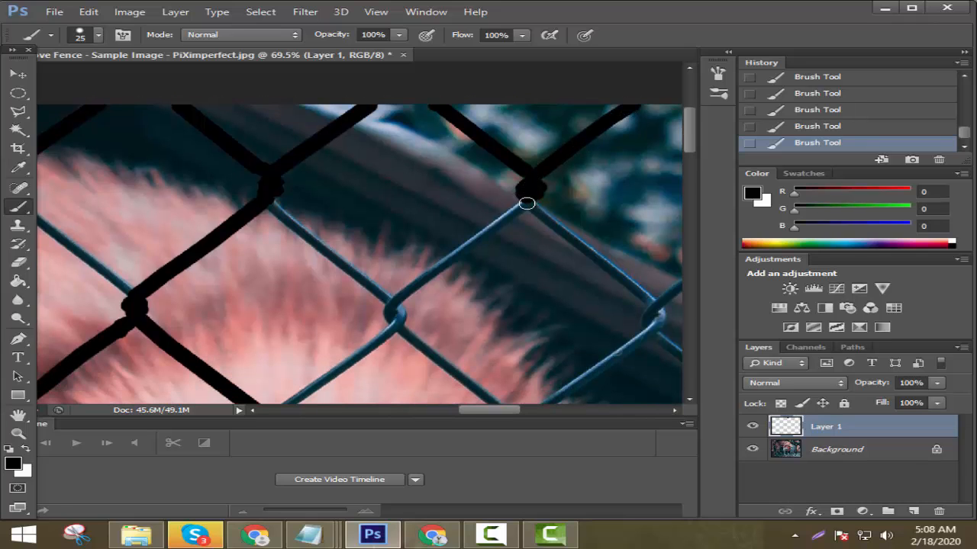
{"action": "left_click", "coordinate": [494, 225], "text": "shift"}
{"action": "left_click", "coordinate": [467, 248], "text": "shift"}
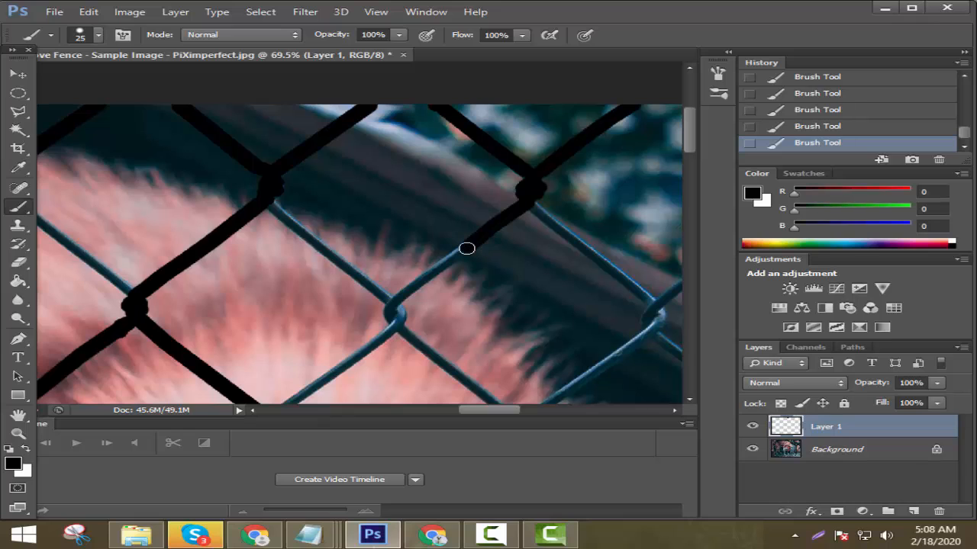
{"action": "left_click", "coordinate": [424, 274], "text": "shift"}
{"action": "left_click", "coordinate": [392, 302], "text": "shift"}
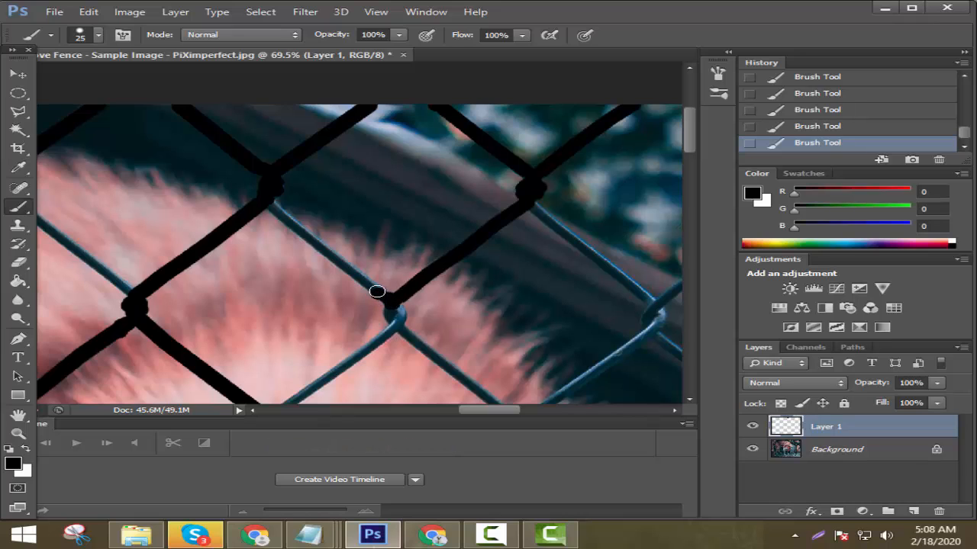
Close the mesh diamond by painting the wire from the knot on the dog's back up-left to the painted knot
{"action": "left_click", "coordinate": [341, 262], "text": "shift"}
{"action": "left_click", "coordinate": [322, 247], "text": "shift"}
{"action": "left_click", "coordinate": [309, 241], "text": "shift"}
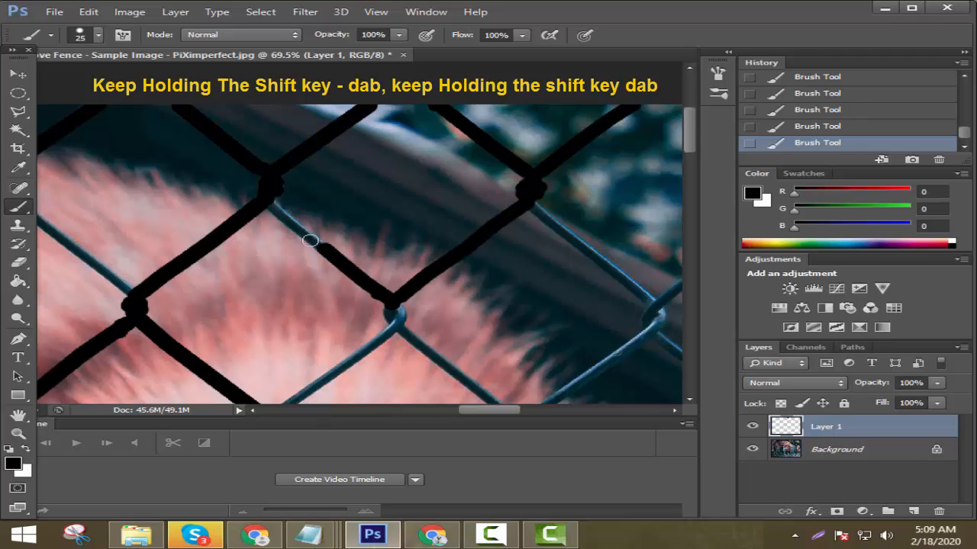
{"action": "left_click", "coordinate": [298, 227], "text": "shift"}
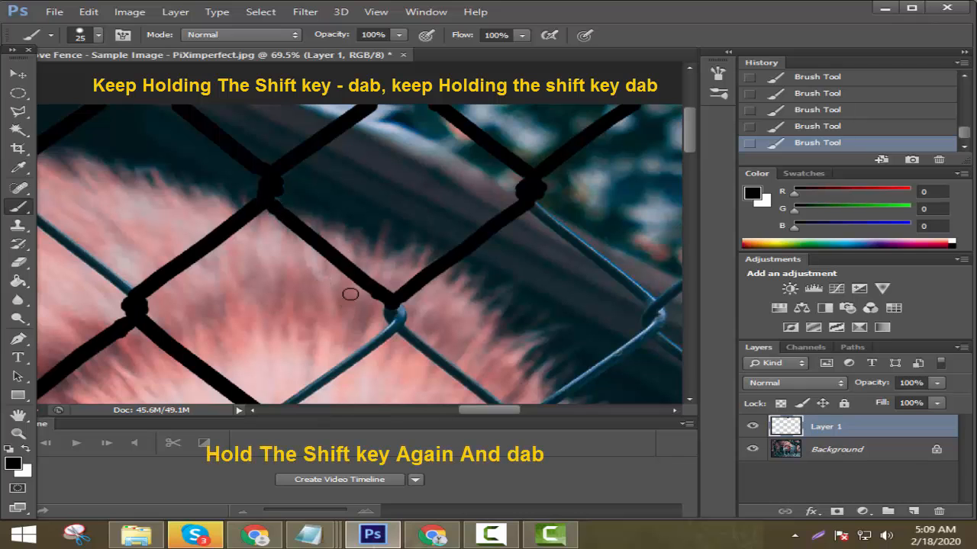
Paint over the lowest unpainted knot beside the wooden pole and the starts of the wires leaving it
{"action": "scroll", "coordinate": [350, 295], "scroll_direction": "down", "scroll_amount": 2}
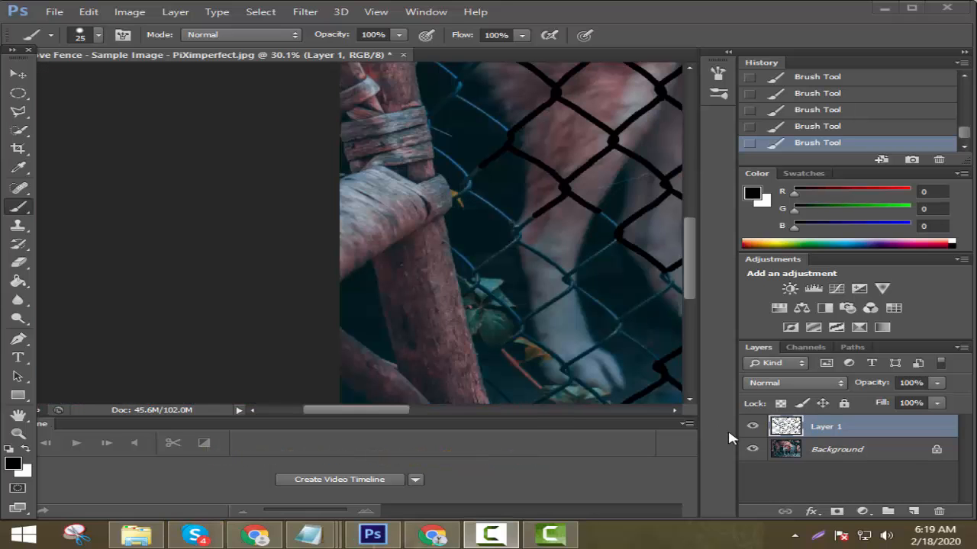
{"action": "scroll", "coordinate": [525, 297], "scroll_direction": "up", "scroll_amount": 9}
{"action": "scroll", "coordinate": [511, 297], "scroll_direction": "down", "scroll_amount": 7}
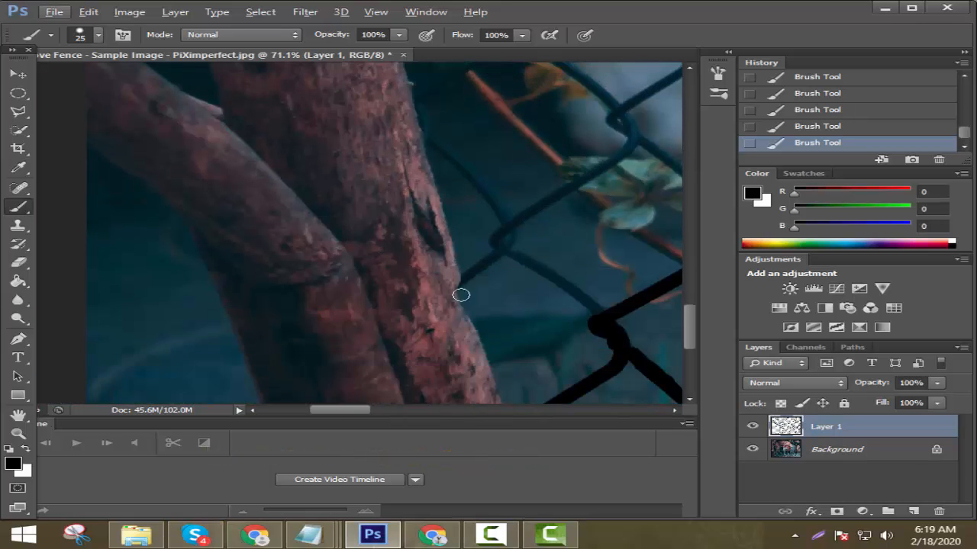
{"action": "mouse_move", "coordinate": [601, 317]}
{"action": "left_mouse_down"}
{"action": "mouse_move", "coordinate": [565, 283]}
{"action": "mouse_move", "coordinate": [497, 252]}
{"action": "mouse_move", "coordinate": [460, 285]}
{"action": "mouse_move", "coordinate": [508, 229]}
{"action": "left_mouse_up"}
{"action": "scroll", "coordinate": [505, 231], "scroll_direction": "up", "scroll_amount": 5}
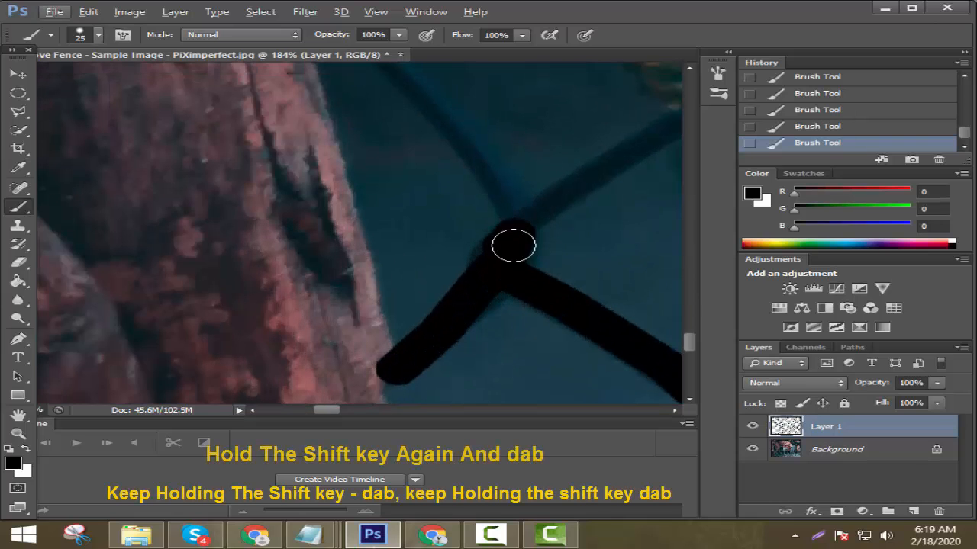
{"action": "left_click", "coordinate": [587, 232], "text": "shift"}
{"action": "left_click", "coordinate": [515, 264]}
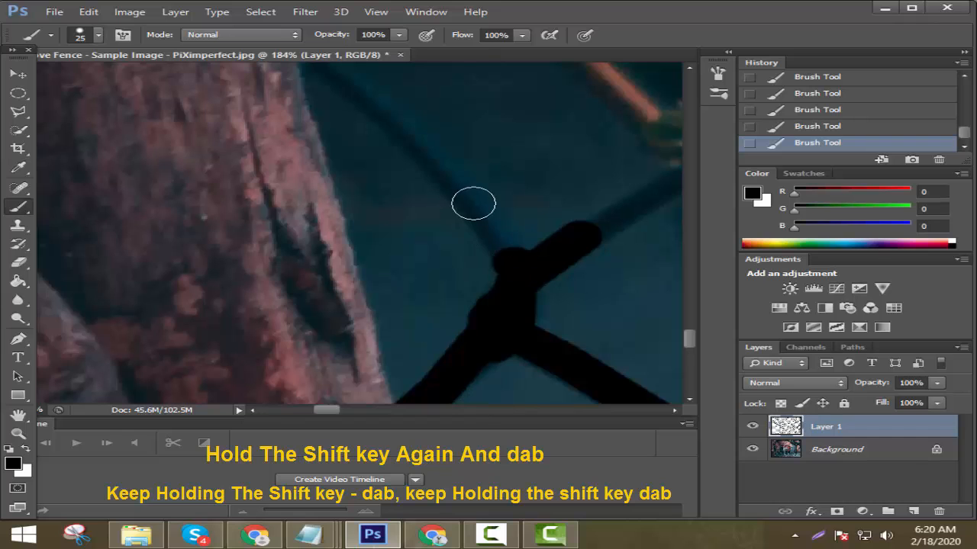
Paint the curved wire rising up-left from that knot to the edge of the wooden pole
{"action": "left_click", "coordinate": [472, 204], "text": "shift"}
{"action": "left_click", "coordinate": [432, 158], "text": "shift"}
{"action": "left_click", "coordinate": [369, 115], "text": "shift"}
{"action": "scroll", "coordinate": [369, 115], "scroll_direction": "up", "scroll_amount": 2}
{"action": "left_click", "coordinate": [326, 137], "text": "shift"}
Paint the wires and knot further right, around the dog's hind paw, with connected straight black strokes
{"action": "scroll", "coordinate": [323, 190], "scroll_direction": "up", "scroll_amount": 3}
{"action": "scroll", "coordinate": [360, 321], "scroll_direction": "down", "scroll_amount": 4}
{"action": "left_click_drag", "start_coordinate": [327, 411], "coordinate": [361, 411]}
{"action": "left_click", "coordinate": [341, 234], "text": "shift"}
{"action": "left_click", "coordinate": [442, 172], "text": "shift"}
{"action": "scroll", "coordinate": [457, 172], "scroll_direction": "up", "scroll_amount": 2}
{"action": "left_click", "coordinate": [502, 190], "text": "shift"}
{"action": "left_click", "coordinate": [511, 161], "text": "shift"}
{"action": "left_click", "coordinate": [587, 201], "text": "shift"}
{"action": "left_click", "coordinate": [670, 273], "text": "shift"}
Paint the wire running up-left from the painted knot across the dark background beside the dog's hind leg
{"action": "left_click", "coordinate": [314, 363], "text": "shift"}
{"action": "scroll", "coordinate": [561, 307], "scroll_direction": "up", "scroll_amount": 4}
{"action": "scroll", "coordinate": [521, 181], "scroll_direction": "up", "scroll_amount": 2}
{"action": "left_click", "coordinate": [473, 178], "text": "shift"}
{"action": "left_click", "coordinate": [354, 135], "text": "shift"}
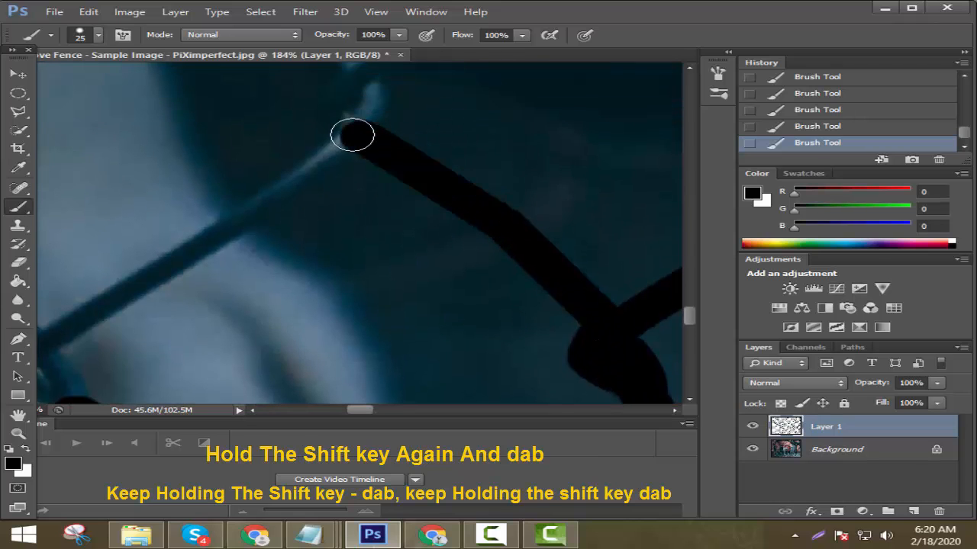
Paint the wire descending left across the hind leg and cover the bare wire sections near the knot below
{"action": "left_click", "coordinate": [188, 257], "text": "shift"}
{"action": "left_click", "coordinate": [95, 304], "text": "shift"}
{"action": "left_click", "coordinate": [325, 356], "text": "shift"}
{"action": "mouse_move", "coordinate": [362, 413]}
{"action": "left_mouse_down"}
{"action": "mouse_move", "coordinate": [325, 409]}
{"action": "mouse_move", "coordinate": [341, 410]}
{"action": "left_mouse_up"}
{"action": "scroll", "coordinate": [351, 344], "scroll_direction": "down", "scroll_amount": 5}
{"action": "left_click", "coordinate": [359, 342], "text": "shift"}
{"action": "left_click", "coordinate": [303, 264], "text": "shift"}
{"action": "left_click", "coordinate": [334, 246], "text": "shift"}
Paint the next wire running up-left over the lower hind leg toward the leafy plant
{"action": "scroll", "coordinate": [305, 252], "scroll_direction": "up", "scroll_amount": 5}
{"action": "left_click", "coordinate": [254, 293], "text": "shift"}
{"action": "left_click", "coordinate": [177, 222], "text": "shift"}
{"action": "left_click", "coordinate": [104, 198], "text": "shift"}
{"action": "left_click", "coordinate": [54, 170], "text": "shift"}
Paint the wire descending down-left beside the hind leg and fill the remaining gap next to it
{"action": "left_click", "coordinate": [228, 170], "text": "shift"}
{"action": "left_click", "coordinate": [182, 204], "text": "shift"}
{"action": "left_click", "coordinate": [135, 240], "text": "shift"}
{"action": "left_click", "coordinate": [277, 310], "text": "shift"}
{"action": "left_click", "coordinate": [246, 332], "text": "shift"}
Cover the twisted fence knot between the leafy plant and the dog's hind leg with black
{"action": "scroll", "coordinate": [246, 331], "scroll_direction": "up", "scroll_amount": 6}
{"action": "left_click", "coordinate": [484, 260], "text": "shift"}
{"action": "left_click", "coordinate": [486, 233], "text": "shift"}
{"action": "left_click", "coordinate": [459, 277], "text": "shift"}
{"action": "left_click", "coordinate": [483, 218], "text": "shift"}
{"action": "scroll", "coordinate": [492, 215], "scroll_direction": "up", "scroll_amount": 2}
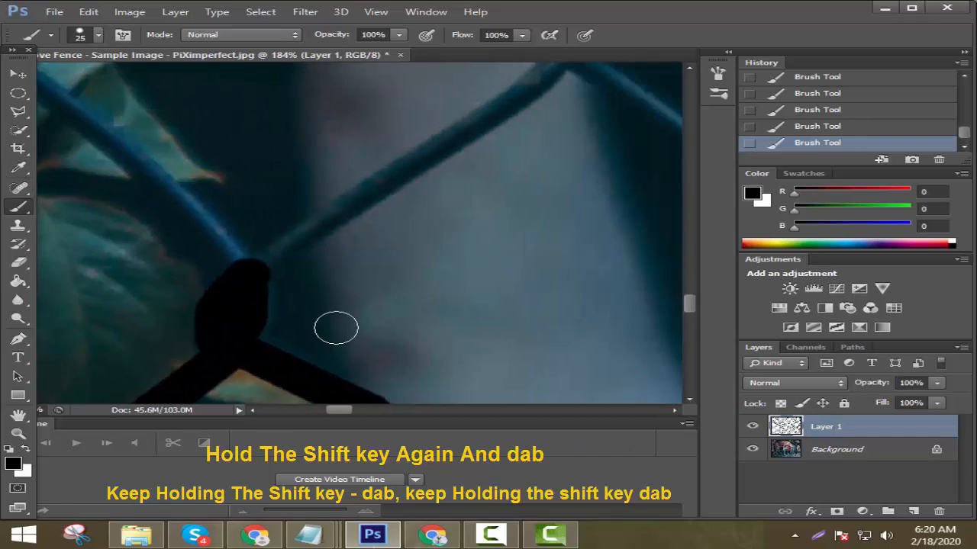
Paint the wire from the knot beside the leaves up-right across the hind leg and around the next junction
{"action": "left_click", "coordinate": [264, 266], "text": "shift"}
{"action": "left_click", "coordinate": [355, 202], "text": "shift"}
{"action": "left_click", "coordinate": [439, 155], "text": "shift"}
{"action": "scroll", "coordinate": [448, 152], "scroll_direction": "up", "scroll_amount": 2}
{"action": "left_click", "coordinate": [506, 174], "text": "shift"}
{"action": "left_click", "coordinate": [562, 120], "text": "shift"}
{"action": "left_click", "coordinate": [627, 148], "text": "shift"}
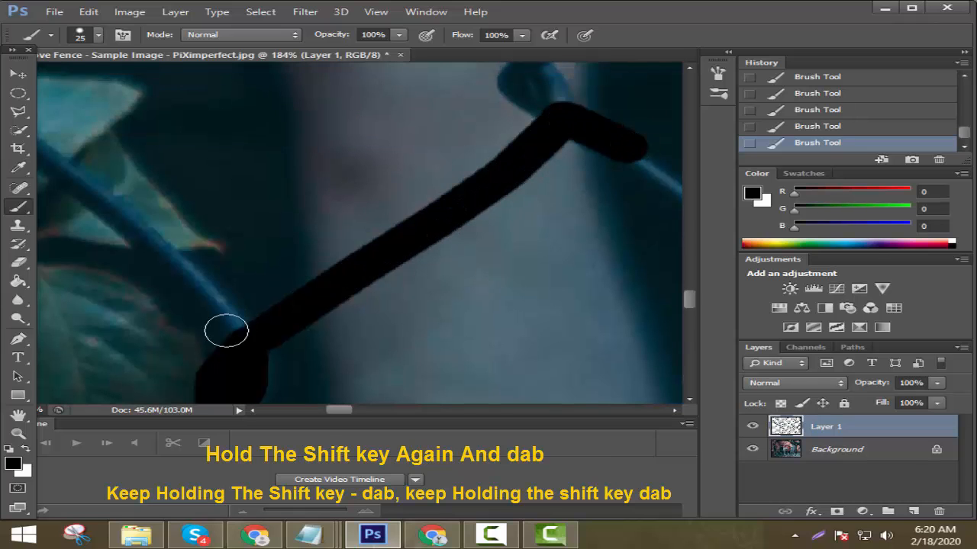
Paint the wire crossing the leaves up-left to its junction and down to the wooden pole's edge
{"action": "left_click", "coordinate": [227, 330]}
{"action": "left_click", "coordinate": [185, 271], "text": "shift"}
{"action": "left_click", "coordinate": [138, 225], "text": "shift"}
{"action": "left_click", "coordinate": [85, 185], "text": "shift"}
{"action": "scroll", "coordinate": [155, 263], "scroll_direction": "up", "scroll_amount": 1}
{"action": "scroll", "coordinate": [156, 263], "scroll_direction": "up", "scroll_amount": 1}
{"action": "left_click_drag", "start_coordinate": [338, 410], "coordinate": [321, 409]}
{"action": "left_click", "coordinate": [390, 174], "text": "shift"}
{"action": "left_click", "coordinate": [312, 234], "text": "shift"}
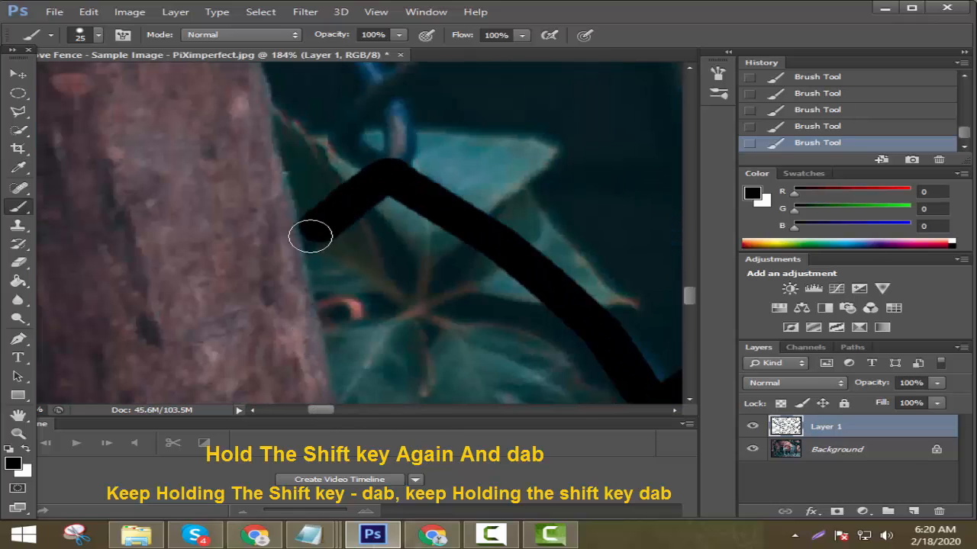
Cover the twisted knot just above the leaves beside the wooden pole with black
{"action": "scroll", "coordinate": [312, 234], "scroll_direction": "up", "scroll_amount": 2}
{"action": "left_click", "coordinate": [392, 208]}
{"action": "left_click", "coordinate": [386, 166], "text": "shift"}
{"action": "left_click", "coordinate": [352, 198], "text": "shift"}
{"action": "left_click", "coordinate": [369, 210], "text": "shift"}
{"action": "left_click", "coordinate": [392, 138], "text": "shift"}
Paint the wire from the knot above the leaves up-right to the knot at the hind leg's edge
{"action": "scroll", "coordinate": [405, 143], "scroll_direction": "up", "scroll_amount": 2}
{"action": "left_click", "coordinate": [466, 160], "text": "shift"}
{"action": "left_click", "coordinate": [547, 103], "text": "shift"}
{"action": "scroll", "coordinate": [550, 102], "scroll_direction": "up", "scroll_amount": 2}
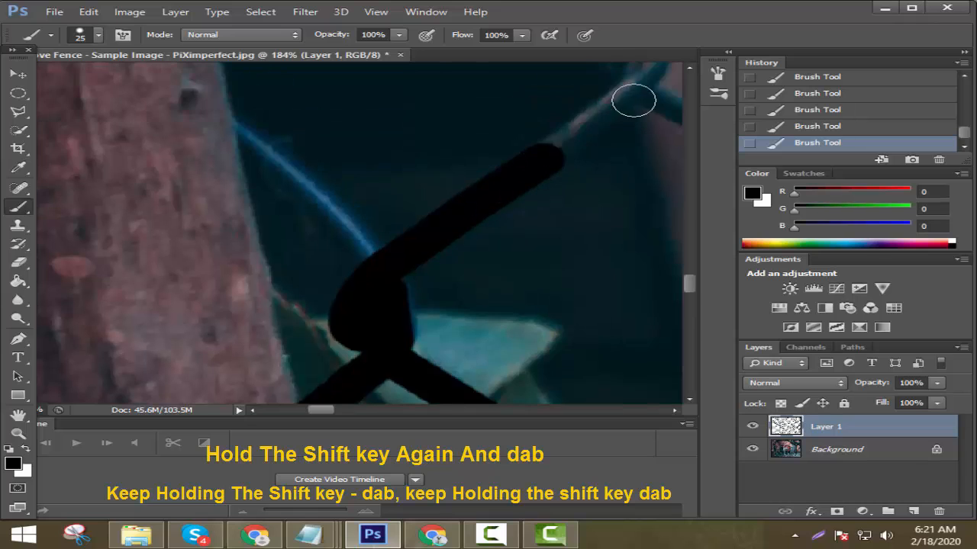
{"action": "left_click", "coordinate": [632, 97], "text": "shift"}
Paint the short wire running from the knot above the leaves up-left to the wooden pole
{"action": "left_click", "coordinate": [305, 181], "text": "shift"}
{"action": "left_click", "coordinate": [269, 152], "text": "shift"}
{"action": "left_click", "coordinate": [254, 135], "text": "shift"}
{"action": "scroll", "coordinate": [254, 135], "scroll_direction": "up", "scroll_amount": 3}
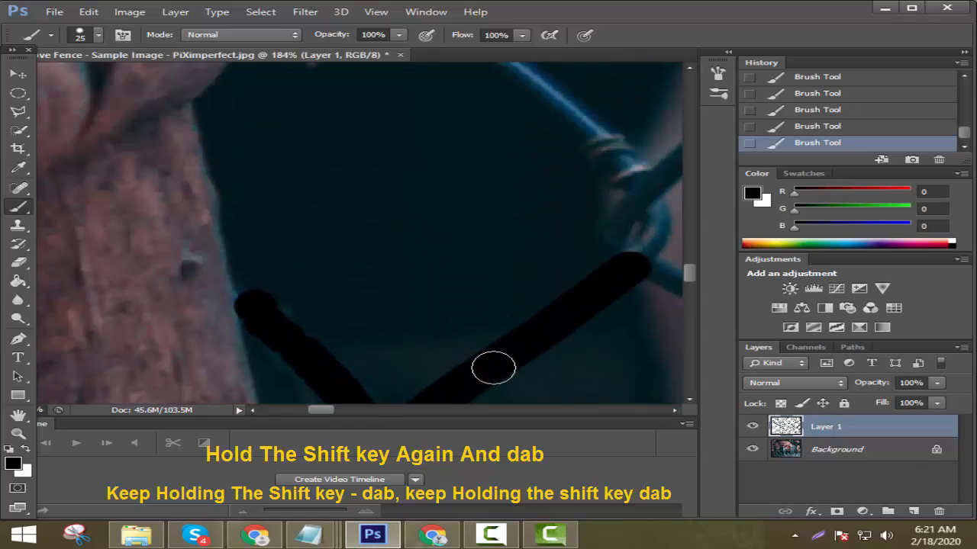
Cover the twisted knot at the hind leg's edge with black and paint its up-right wire to the existing stroke
{"action": "left_click_drag", "start_coordinate": [328, 410], "coordinate": [341, 409]}
{"action": "left_click", "coordinate": [360, 255]}
{"action": "left_click", "coordinate": [369, 235], "text": "shift"}
{"action": "left_click", "coordinate": [364, 221], "text": "shift"}
{"action": "left_click", "coordinate": [349, 203], "text": "shift"}
{"action": "left_click", "coordinate": [332, 249], "text": "shift"}
{"action": "left_click", "coordinate": [362, 189], "text": "shift"}
{"action": "left_click", "coordinate": [412, 147], "text": "shift"}
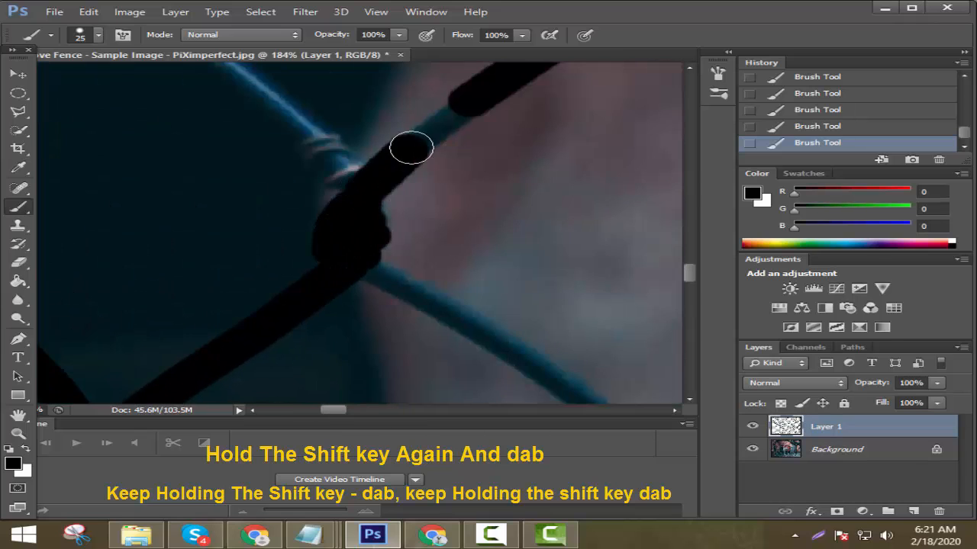
{"action": "left_click", "coordinate": [465, 110], "text": "shift"}
Paint the wire from the hind-leg knot up-left across the dark background to the junction by the yellow leaf
{"action": "left_click", "coordinate": [349, 174]}
{"action": "left_click", "coordinate": [317, 139], "text": "shift"}
{"action": "scroll", "coordinate": [316, 139], "scroll_direction": "up", "scroll_amount": 2}
{"action": "left_click", "coordinate": [278, 173], "text": "shift"}
{"action": "left_click", "coordinate": [218, 133], "text": "shift"}
{"action": "scroll", "coordinate": [218, 134], "scroll_direction": "up", "scroll_amount": 2}
{"action": "left_click", "coordinate": [168, 163], "text": "shift"}
{"action": "left_click", "coordinate": [74, 100], "text": "shift"}
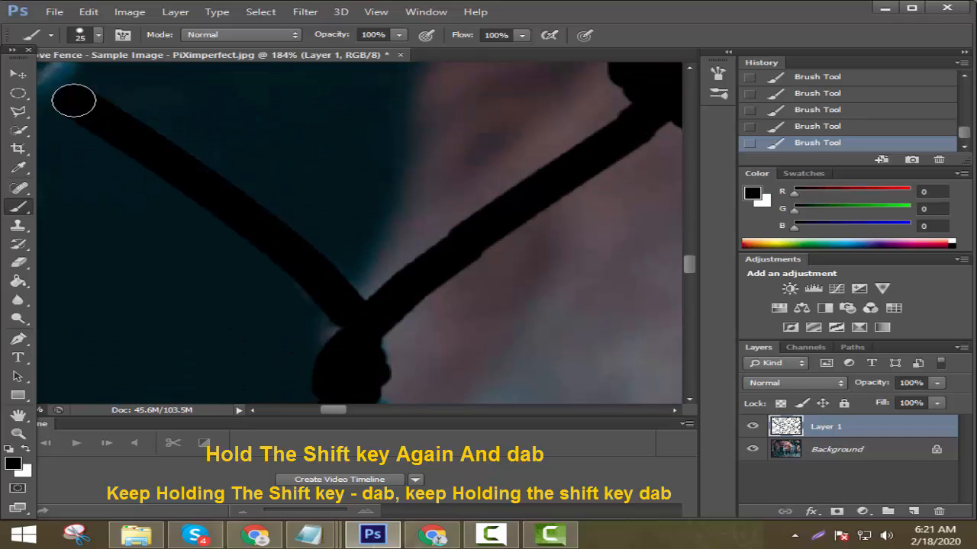
{"action": "left_click_drag", "start_coordinate": [342, 410], "coordinate": [330, 410]}
{"action": "scroll", "coordinate": [334, 142], "scroll_direction": "up", "scroll_amount": 2}
{"action": "left_click", "coordinate": [333, 141], "text": "shift"}
Paint the short wire crossing the yellow leaf and cover the twisted knot just above it with black
{"action": "left_click", "coordinate": [260, 196], "text": "shift"}
{"action": "scroll", "coordinate": [336, 191], "scroll_direction": "up", "scroll_amount": 2}
{"action": "left_click", "coordinate": [346, 155], "text": "shift"}
{"action": "left_click", "coordinate": [306, 181], "text": "shift"}
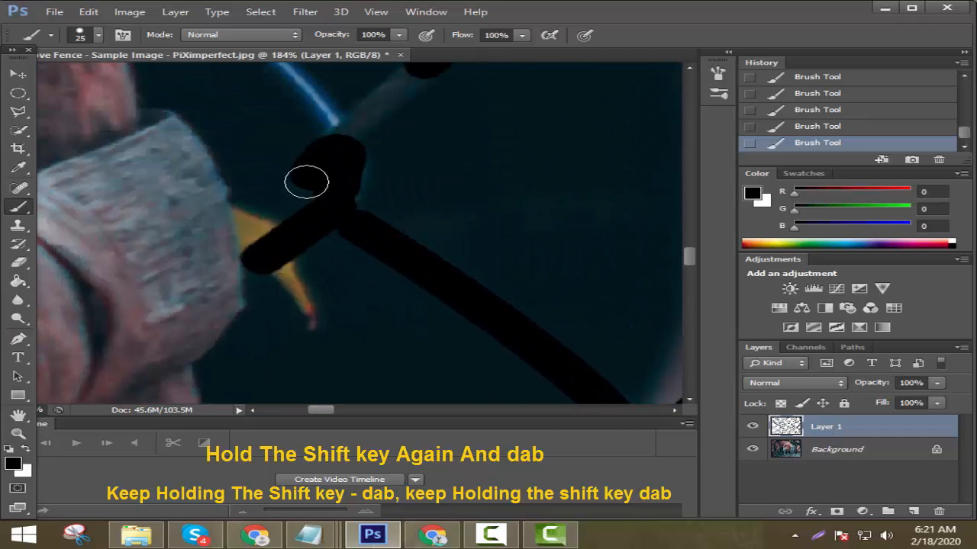
Paint the faint wire from the knot above the yellow leaf up-right to the existing black stroke
{"action": "scroll", "coordinate": [332, 202], "scroll_direction": "up", "scroll_amount": 2}
{"action": "left_click", "coordinate": [416, 135], "text": "shift"}
{"action": "scroll", "coordinate": [382, 168], "scroll_direction": "up", "scroll_amount": 1}
Paint the wire from the knot above the yellow leaf up-left toward the wrapped wooden pole
{"action": "left_click", "coordinate": [330, 204]}
{"action": "left_click", "coordinate": [261, 131], "text": "shift"}
{"action": "scroll", "coordinate": [252, 141], "scroll_direction": "up", "scroll_amount": 1}
{"action": "left_click", "coordinate": [235, 170], "text": "shift"}
{"action": "left_click", "coordinate": [175, 138], "text": "shift"}
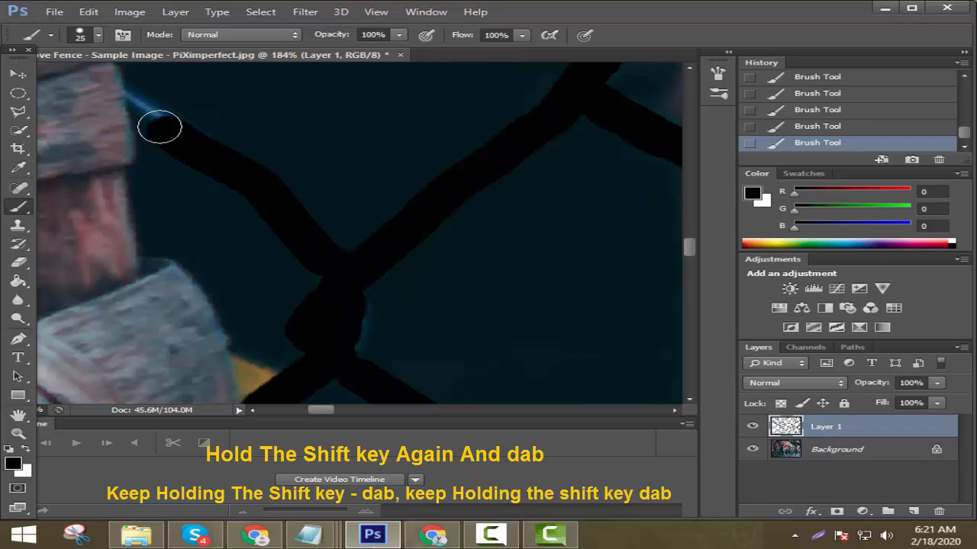
{"action": "left_click", "coordinate": [145, 114], "text": "shift"}
Paint the next wire higher up, from the painted junction beside the dog's leg up-left to the knot near the pole
{"action": "scroll", "coordinate": [153, 122], "scroll_direction": "up", "scroll_amount": 3}
{"action": "scroll", "coordinate": [336, 229], "scroll_direction": "up", "scroll_amount": 3}
{"action": "left_click", "coordinate": [534, 206], "text": "shift"}
{"action": "left_click", "coordinate": [466, 162], "text": "shift"}
{"action": "scroll", "coordinate": [450, 157], "scroll_direction": "up", "scroll_amount": 2}
{"action": "left_click", "coordinate": [398, 190], "text": "shift"}
{"action": "scroll", "coordinate": [285, 128], "scroll_direction": "up", "scroll_amount": 2}
{"action": "left_click", "coordinate": [277, 174], "text": "shift"}
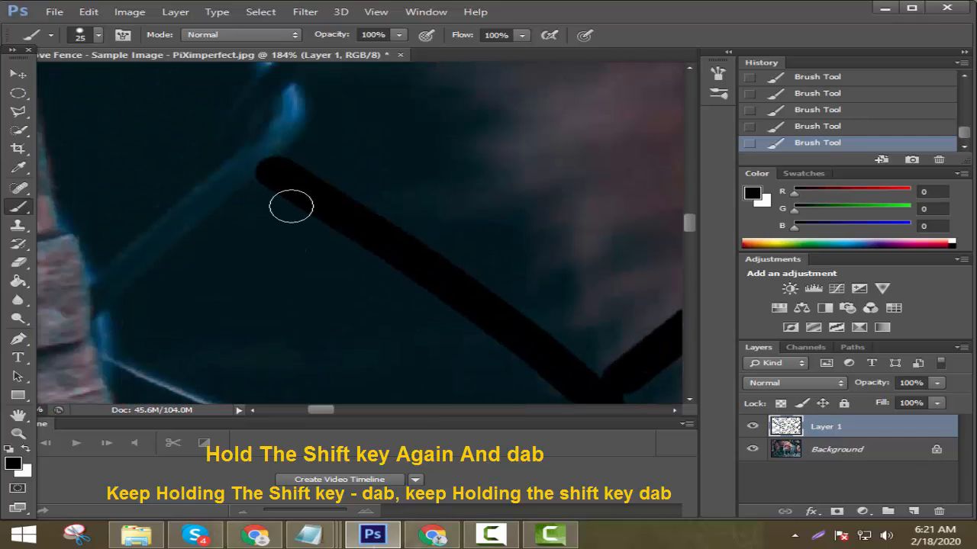
Paint the wire from the upper junction down-left to the pole's edge and cover the twisted knot above that junction
{"action": "left_click", "coordinate": [254, 162], "text": "shift"}
{"action": "left_click", "coordinate": [150, 245], "text": "shift"}
{"action": "left_click", "coordinate": [114, 288], "text": "shift"}
{"action": "scroll", "coordinate": [228, 257], "scroll_direction": "up", "scroll_amount": 2}
{"action": "left_click", "coordinate": [285, 208], "text": "shift"}
{"action": "left_click", "coordinate": [287, 165], "text": "shift"}
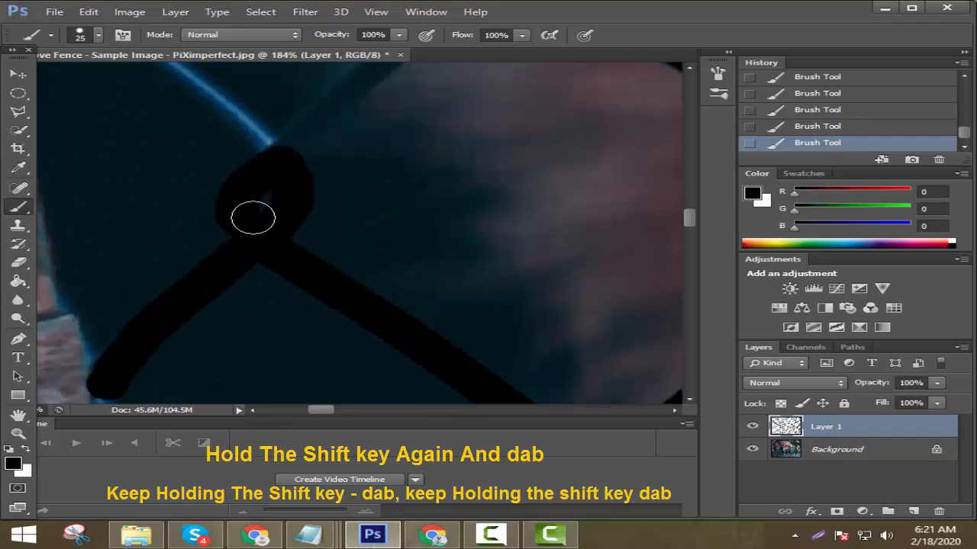
Paint the dim wire running up-right from the covered upper knot near the pole
{"action": "scroll", "coordinate": [253, 218], "scroll_direction": "up", "scroll_amount": 2}
{"action": "left_click", "coordinate": [281, 238], "text": "shift"}
{"action": "left_click", "coordinate": [414, 131], "text": "shift"}
{"action": "scroll", "coordinate": [404, 137], "scroll_direction": "up", "scroll_amount": 1}
{"action": "left_click", "coordinate": [253, 290]}
Fill the remaining blue knot over the orange paper bag with black
{"action": "scroll", "coordinate": [190, 225], "scroll_direction": "down", "scroll_amount": 3}
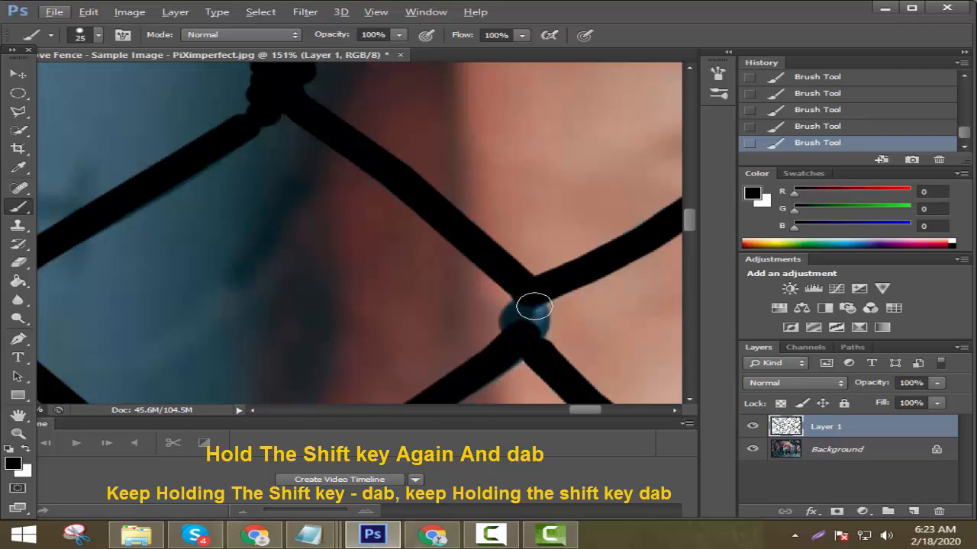
{"action": "mouse_move", "coordinate": [534, 306]}
{"action": "left_mouse_down"}
{"action": "mouse_move", "coordinate": [536, 329]}
{"action": "mouse_move", "coordinate": [516, 332]}
{"action": "mouse_move", "coordinate": [521, 311]}
{"action": "left_mouse_up"}
{"action": "scroll", "coordinate": [469, 283], "scroll_direction": "down", "scroll_amount": 3}
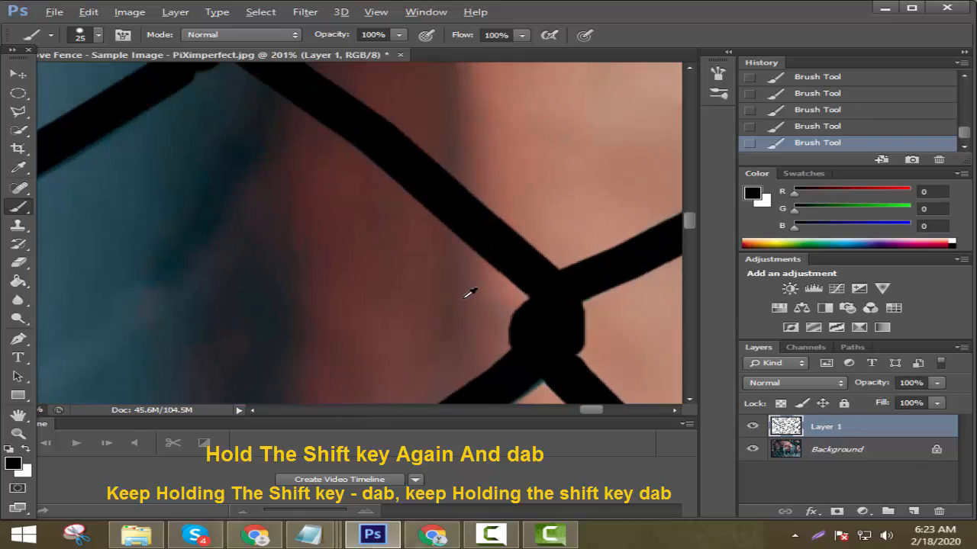
Make Background the active layer, hide Layer 1, and load Layer 1's painted strokes as a selection
{"action": "scroll", "coordinate": [174, 236], "scroll_direction": "up", "scroll_amount": 10}
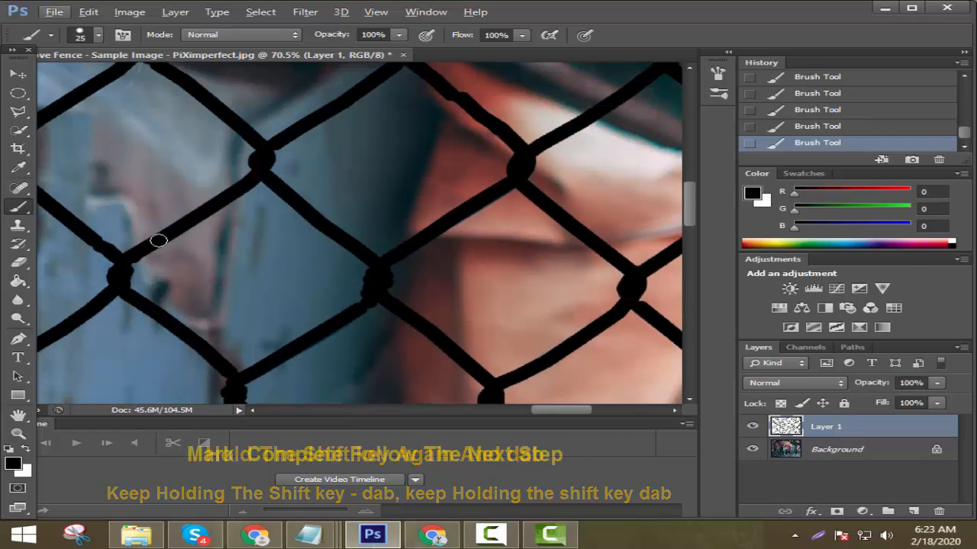
{"action": "scroll", "coordinate": [274, 249], "scroll_direction": "down", "scroll_amount": 6}
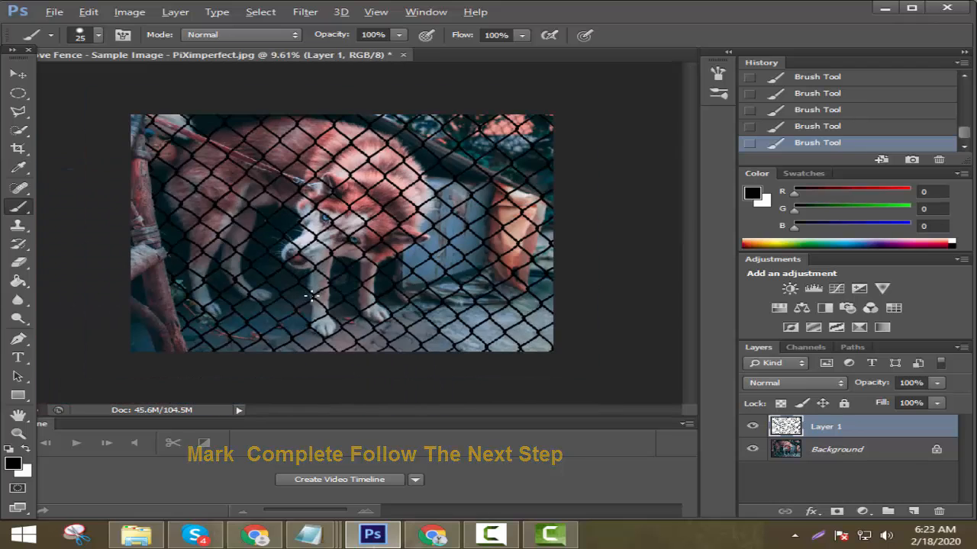
{"action": "scroll", "coordinate": [305, 296], "scroll_direction": "up", "scroll_amount": 1}
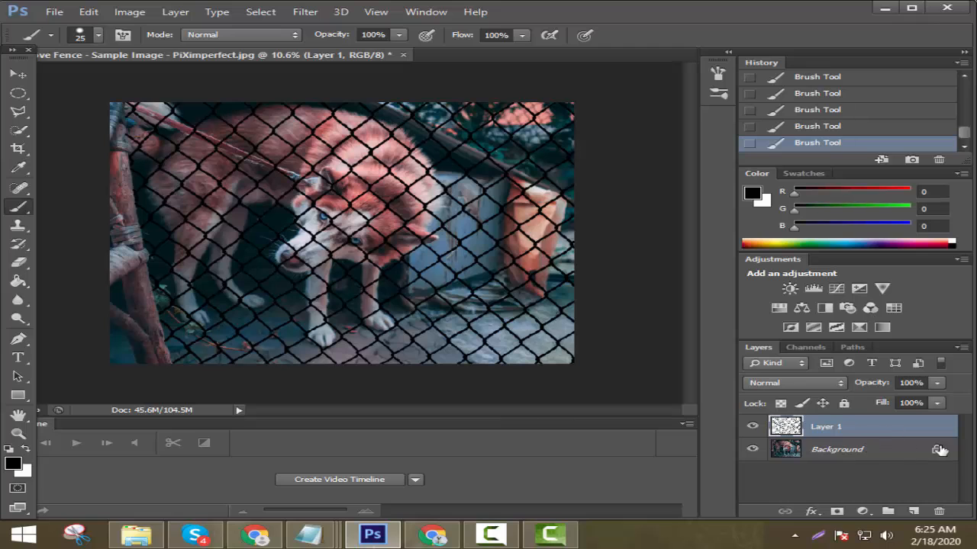
{"action": "left_click", "coordinate": [878, 451]}
{"action": "left_click", "coordinate": [752, 426]}
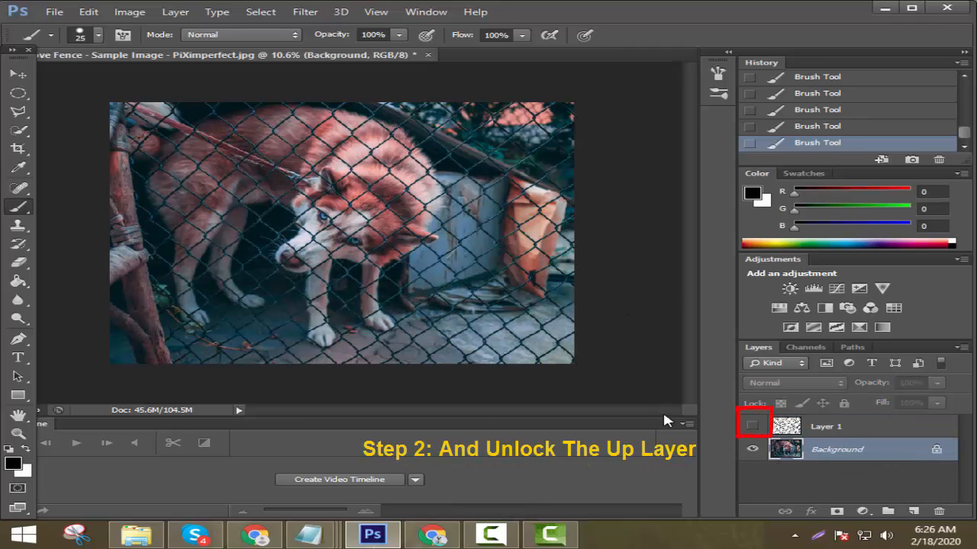
{"action": "left_click", "coordinate": [785, 426], "text": "ctrl"}
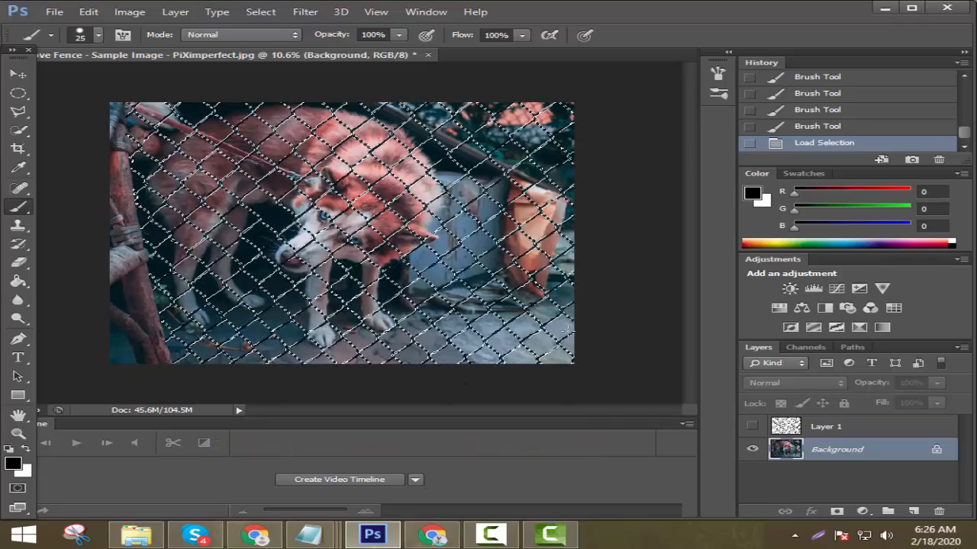
{"action": "left_click", "coordinate": [734, 485]}
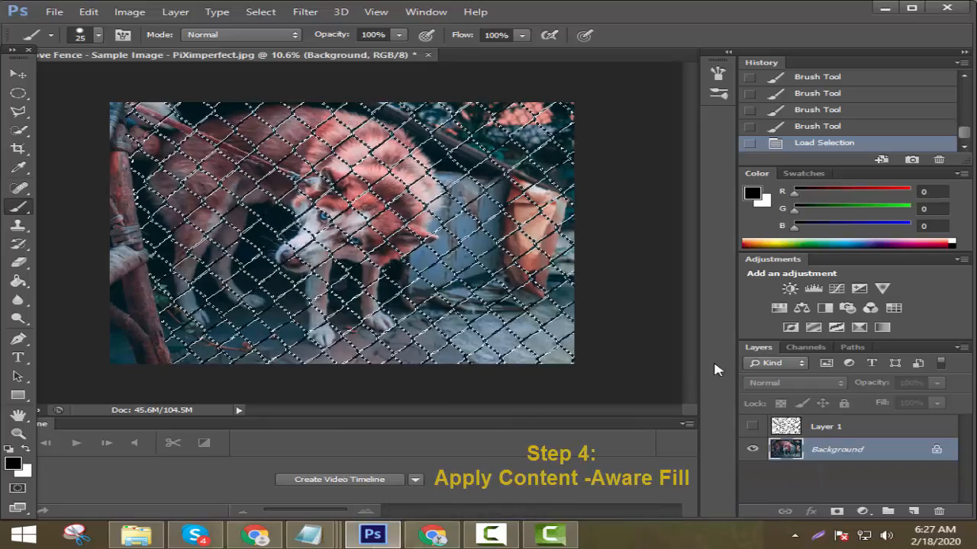
Fill the fence selection on the Background layer using Content-Aware, Normal mode, at 100% opacity
{"action": "left_click", "coordinate": [86, 11]}
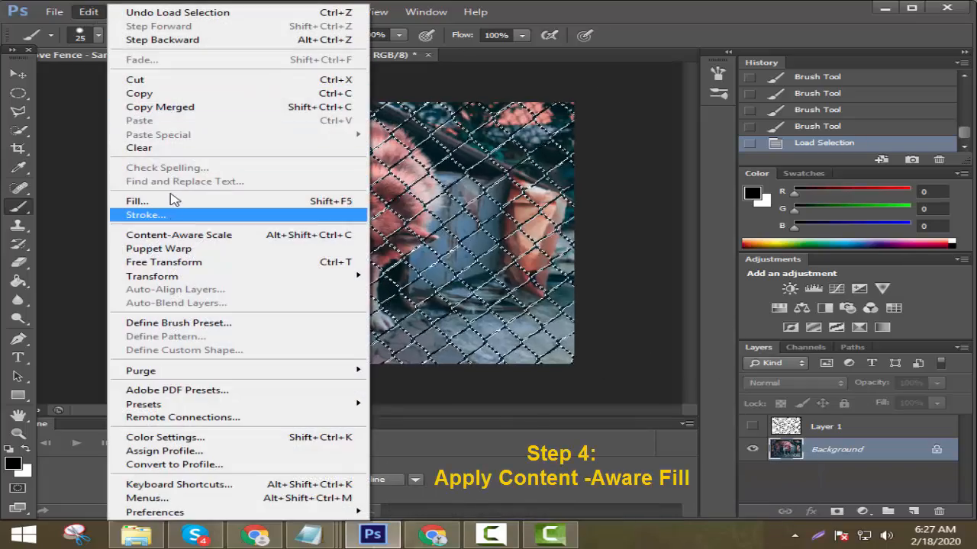
{"action": "left_click", "coordinate": [174, 202]}
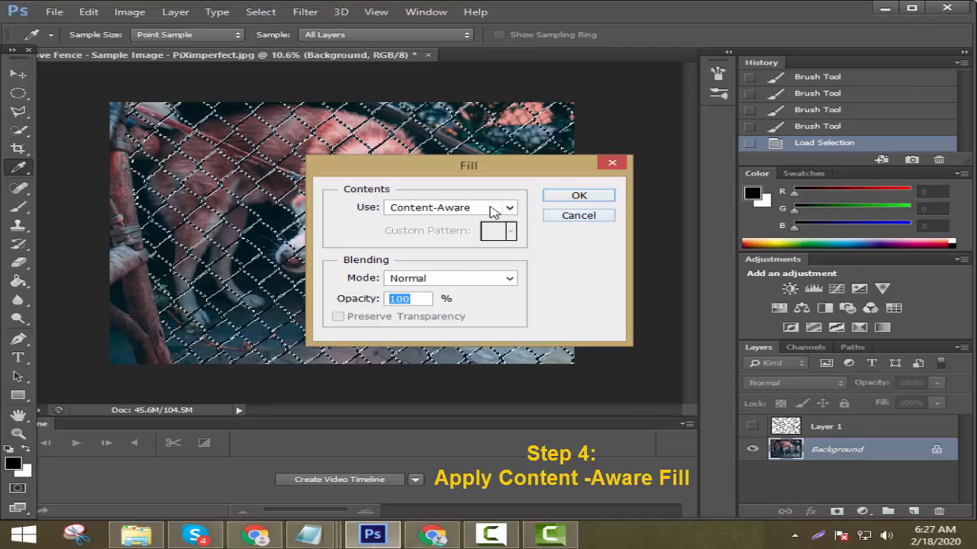
{"action": "left_click", "coordinate": [492, 209]}
{"action": "left_click", "coordinate": [447, 270]}
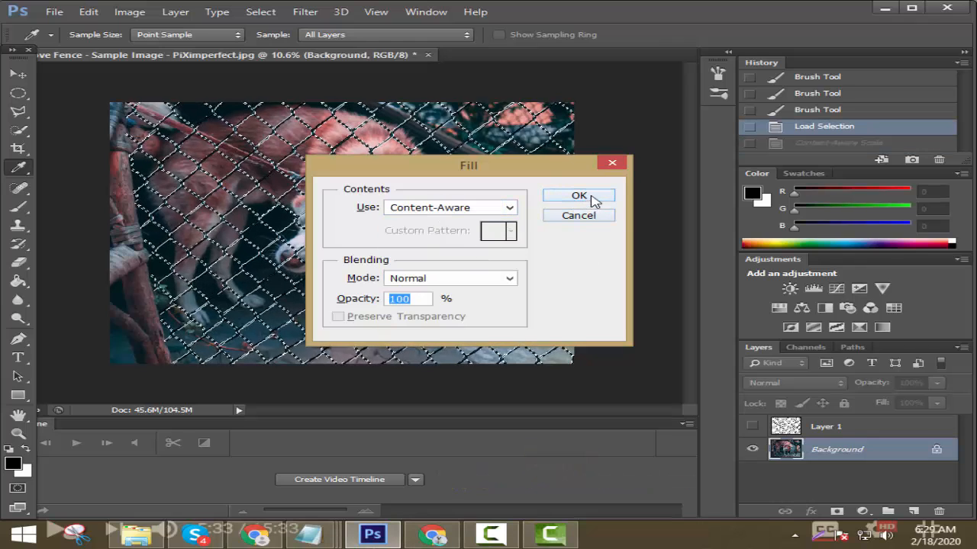
{"action": "left_click", "coordinate": [594, 200]}
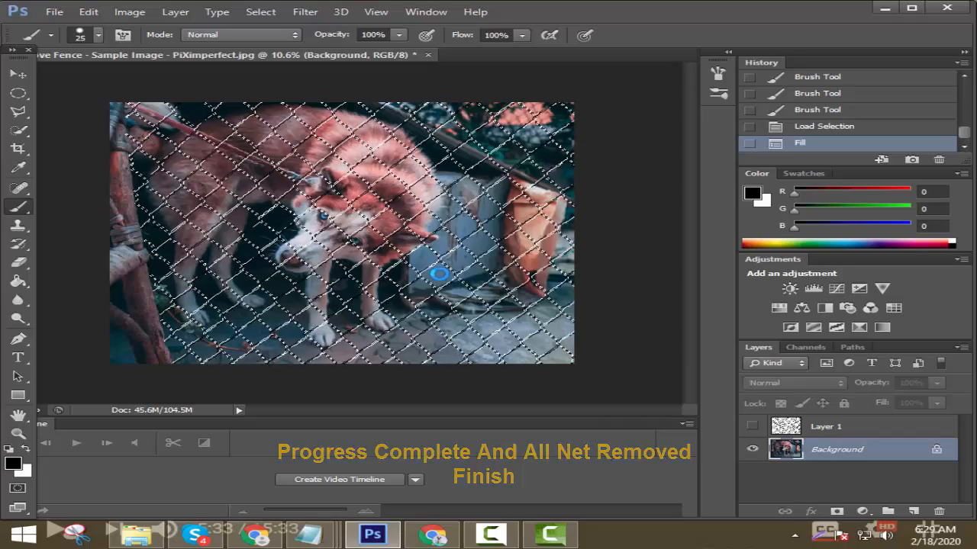
Clear the fence-shaped selection from the filled photo
{"action": "scroll", "coordinate": [320, 197], "scroll_direction": "up", "scroll_amount": 5}
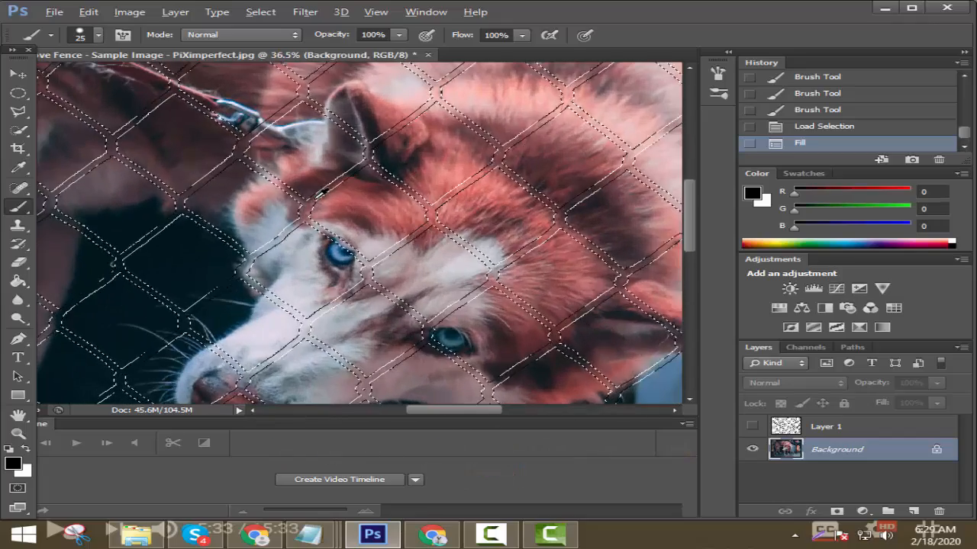
{"action": "scroll", "coordinate": [320, 196], "scroll_direction": "up", "scroll_amount": 2}
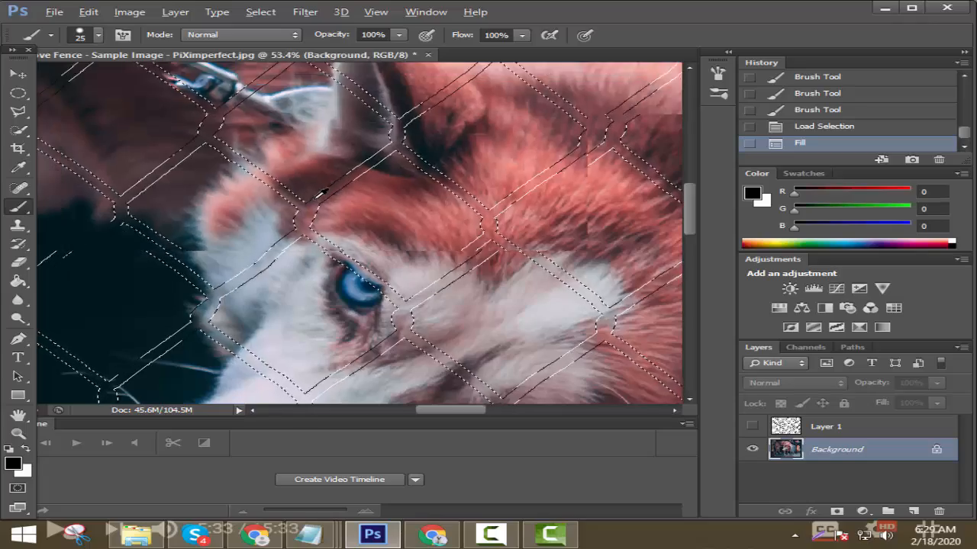
{"action": "scroll", "coordinate": [323, 192], "scroll_direction": "down", "scroll_amount": 5}
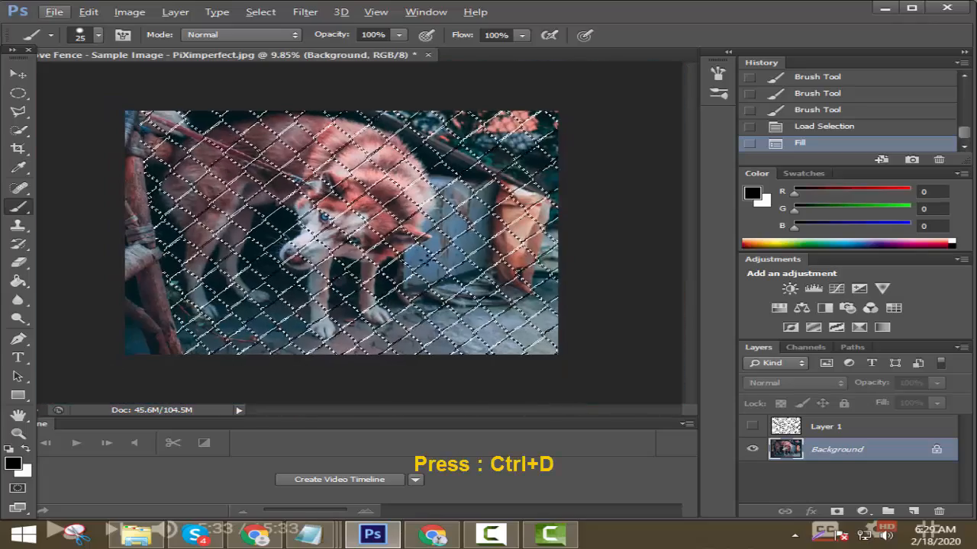
{"action": "key", "text": "ctrl+d"}
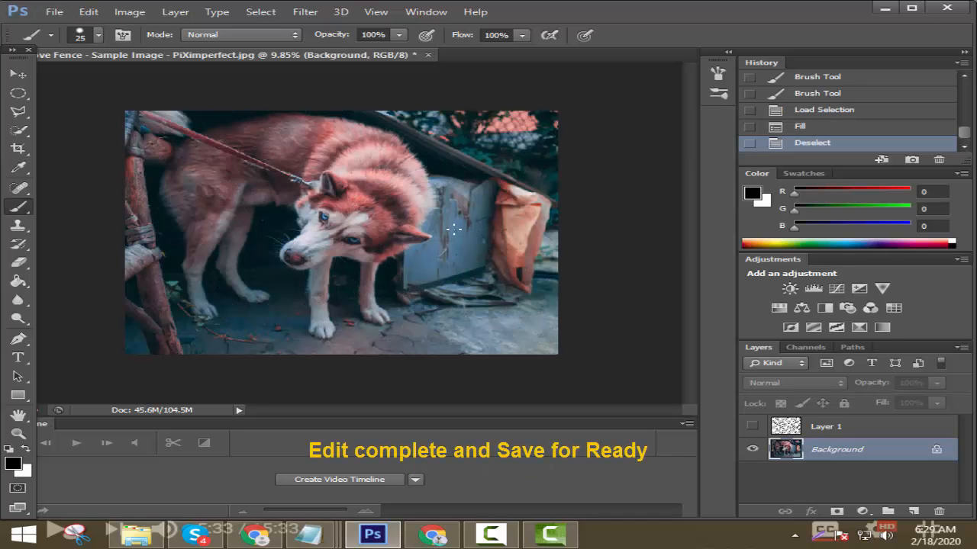
Save a JPEG copy of the fence-free photo in Downloads as sddds.jpg, accepting the JPEG options
{"action": "scroll", "coordinate": [453, 229], "scroll_direction": "up", "scroll_amount": 4}
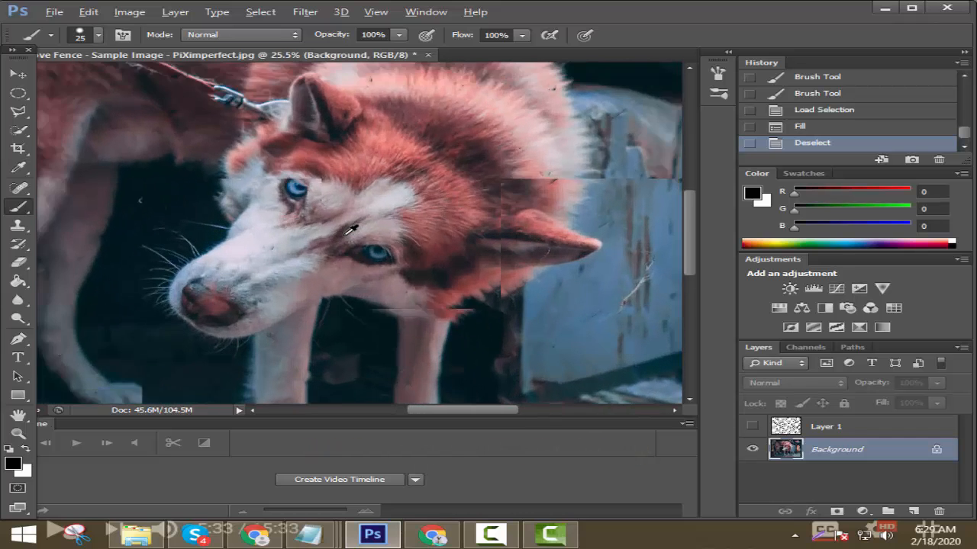
{"action": "scroll", "coordinate": [352, 228], "scroll_direction": "down", "scroll_amount": 3}
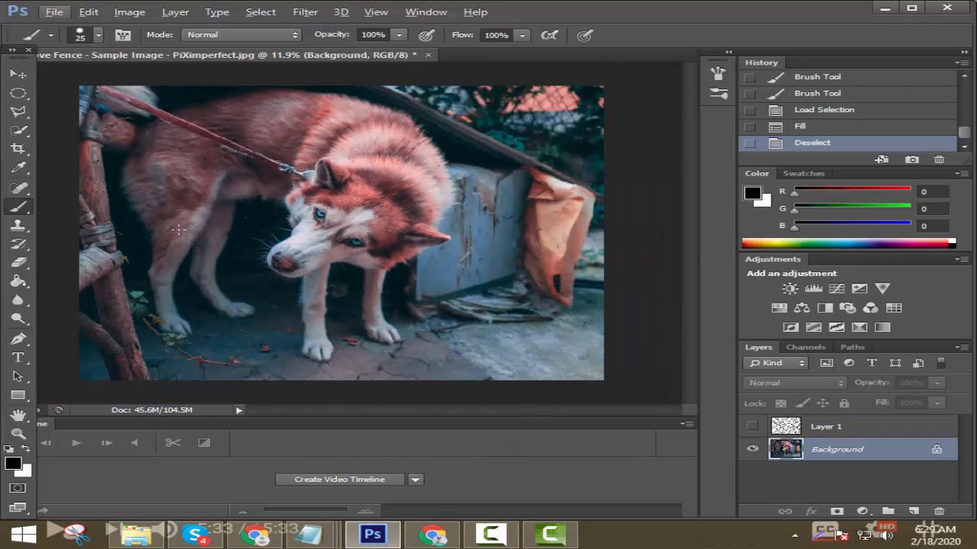
{"action": "scroll", "coordinate": [261, 227], "scroll_direction": "down", "scroll_amount": 1}
{"action": "left_click", "coordinate": [54, 12]}
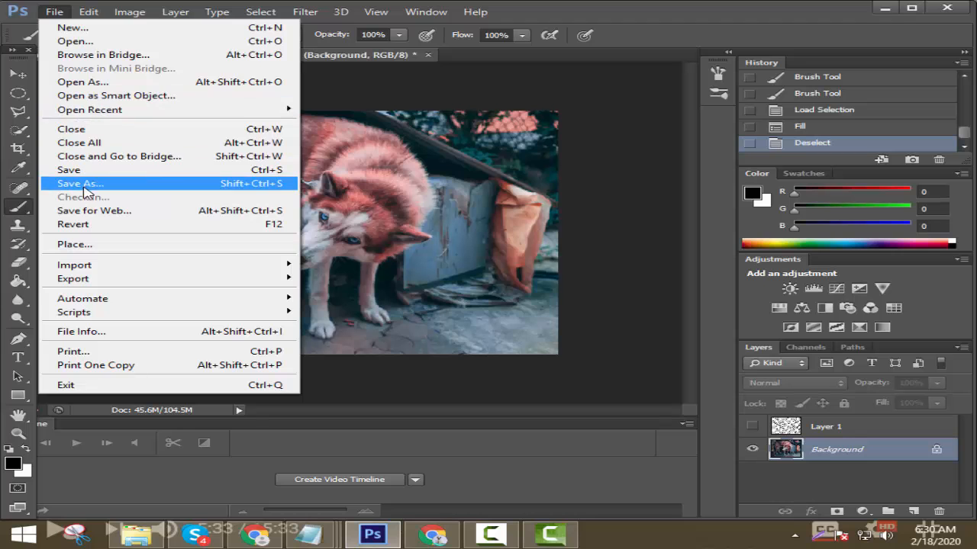
{"action": "left_click", "coordinate": [85, 185]}
{"action": "type", "text": "edit"}
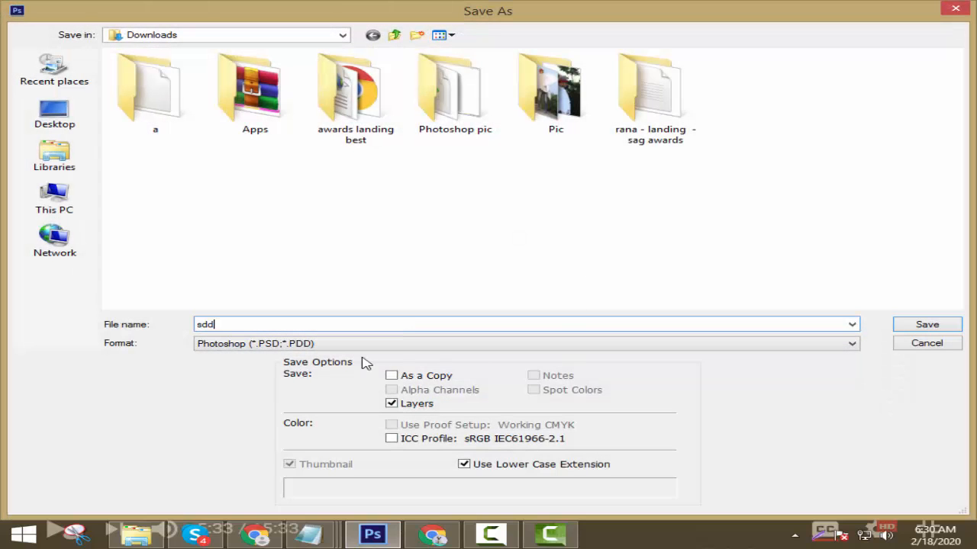
{"action": "left_click", "coordinate": [284, 345]}
{"action": "left_click", "coordinate": [275, 221]}
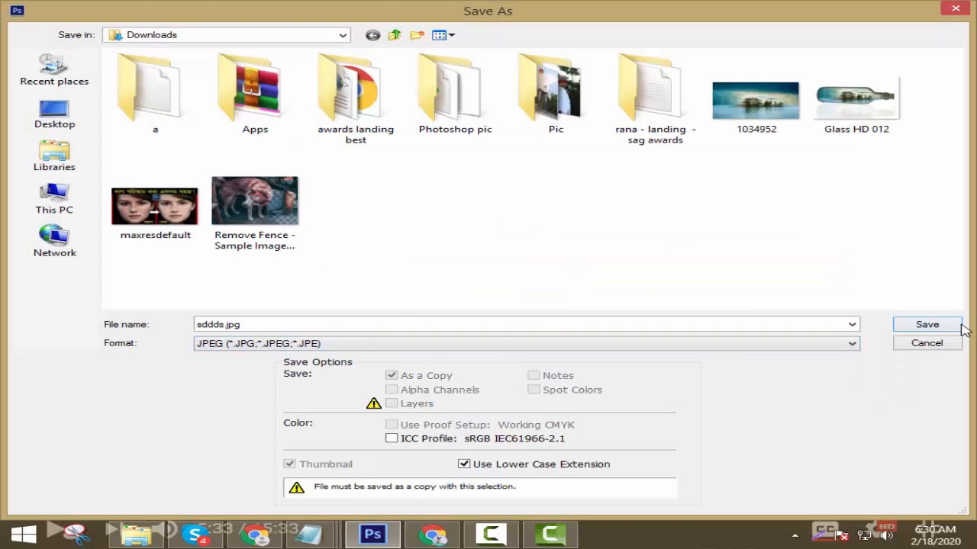
{"action": "left_click", "coordinate": [949, 323]}
{"action": "left_click", "coordinate": [600, 132]}
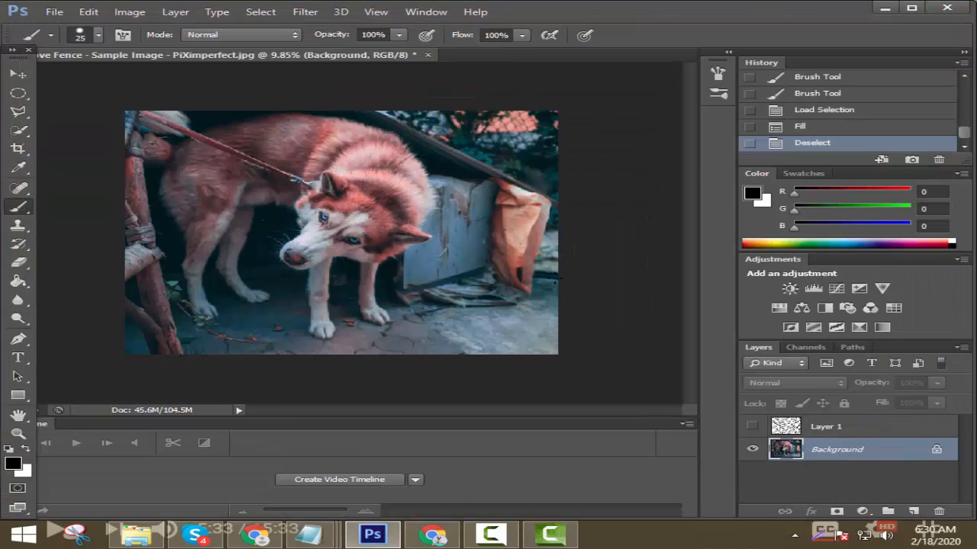
Combine Layer 1 and the Background into a single layer
{"action": "left_click", "coordinate": [875, 429]}
{"action": "left_click", "coordinate": [867, 450], "text": "shift"}
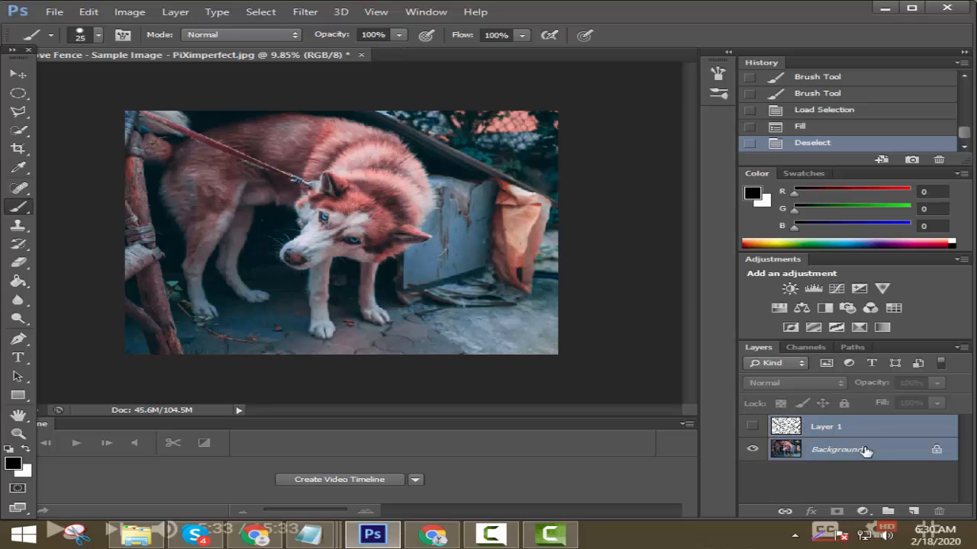
{"action": "right_click", "coordinate": [853, 439]}
{"action": "left_click", "coordinate": [538, 165]}
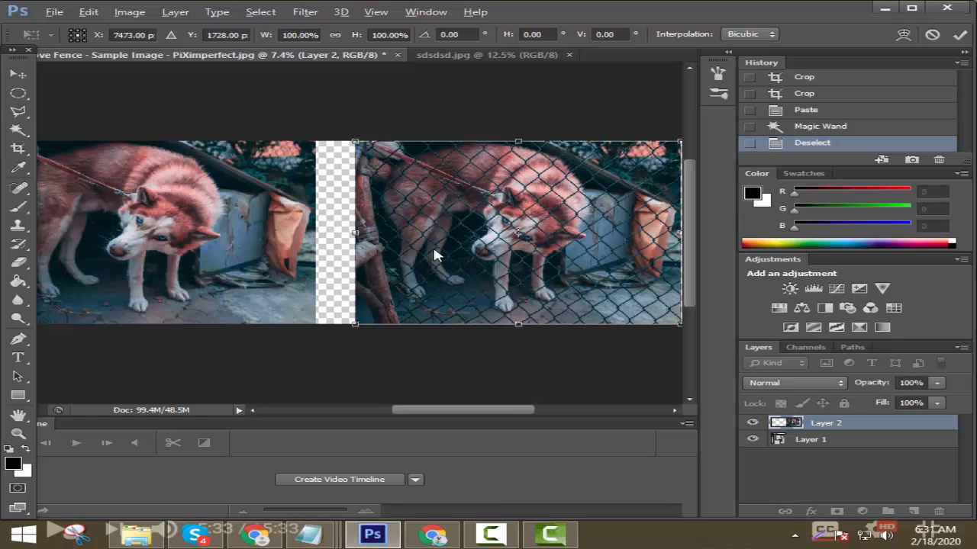
Apply the free transform that places the original fenced photo beside the fence-free version
{"action": "key", "text": "alt+space"}
{"action": "key", "text": "Escape"}
{"action": "key", "text": "Return"}
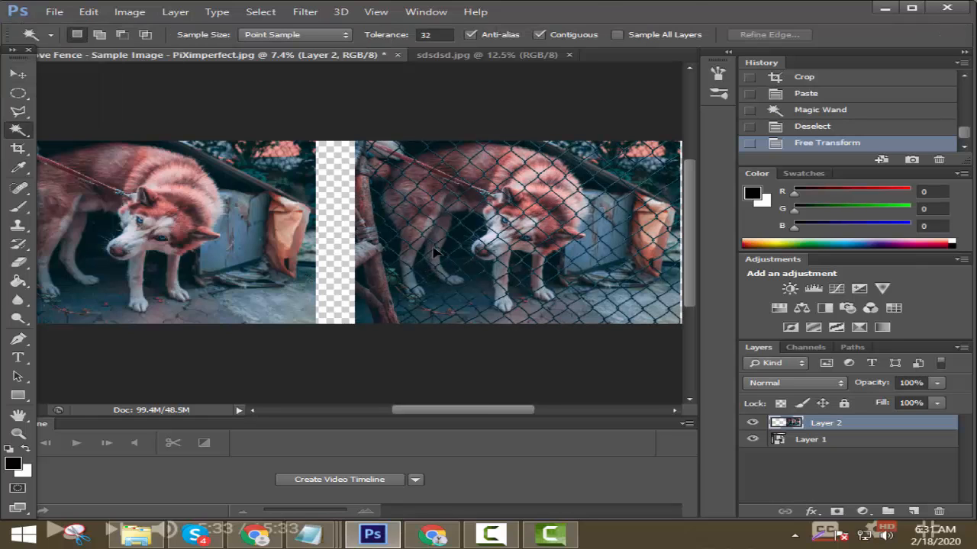
{"action": "left_click_drag", "start_coordinate": [459, 413], "coordinate": [447, 413]}
{"action": "scroll", "coordinate": [392, 306], "scroll_direction": "down", "scroll_amount": 2}
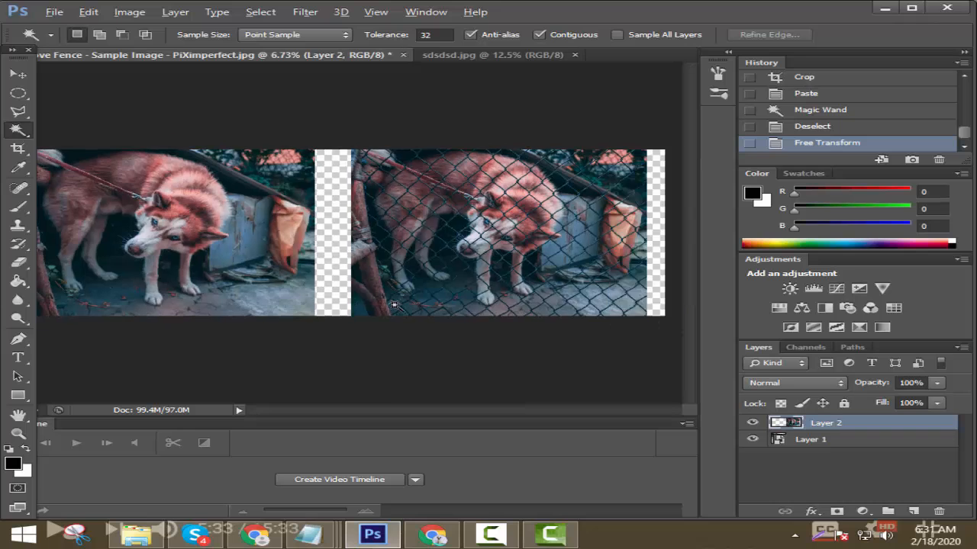
{"action": "scroll", "coordinate": [392, 306], "scroll_direction": "down", "scroll_amount": 1}
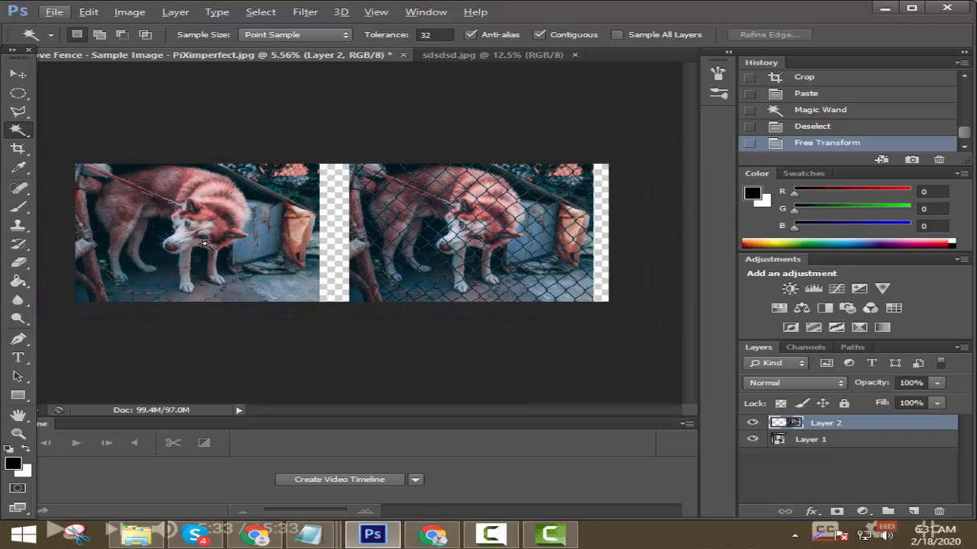
{"action": "scroll", "coordinate": [333, 189], "scroll_direction": "up", "scroll_amount": 2}
{"action": "scroll", "coordinate": [332, 188], "scroll_direction": "down", "scroll_amount": 1}
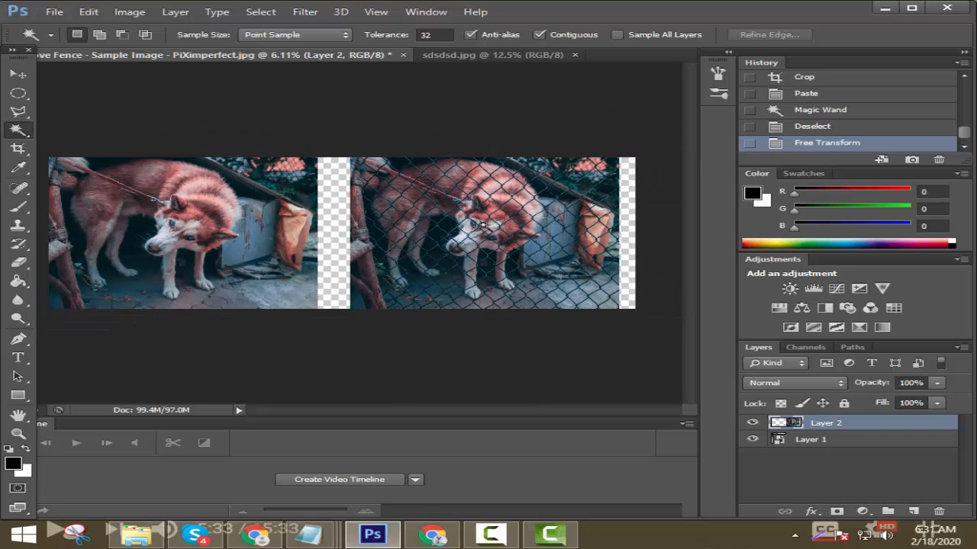